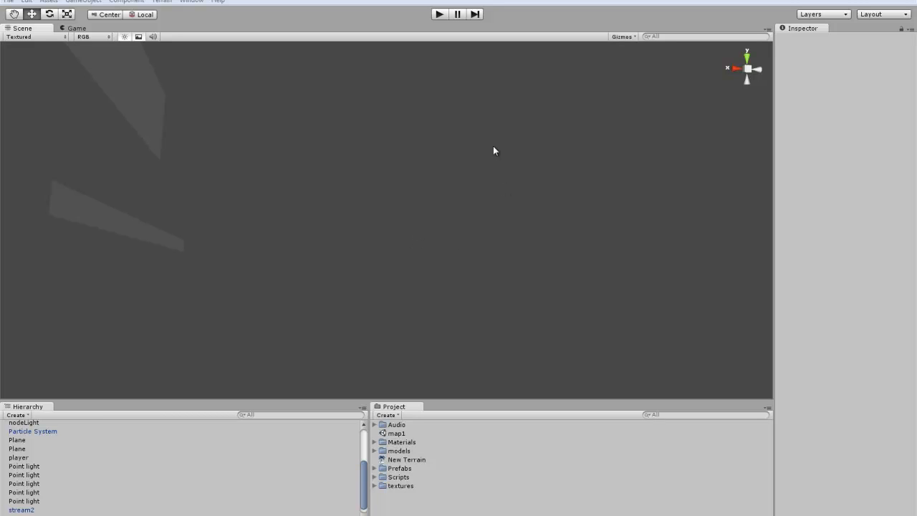
# - Create a new terrain in the scene
pyautogui.moveTo(426, 205); pyautogui.dragTo(415, 201, button='right')
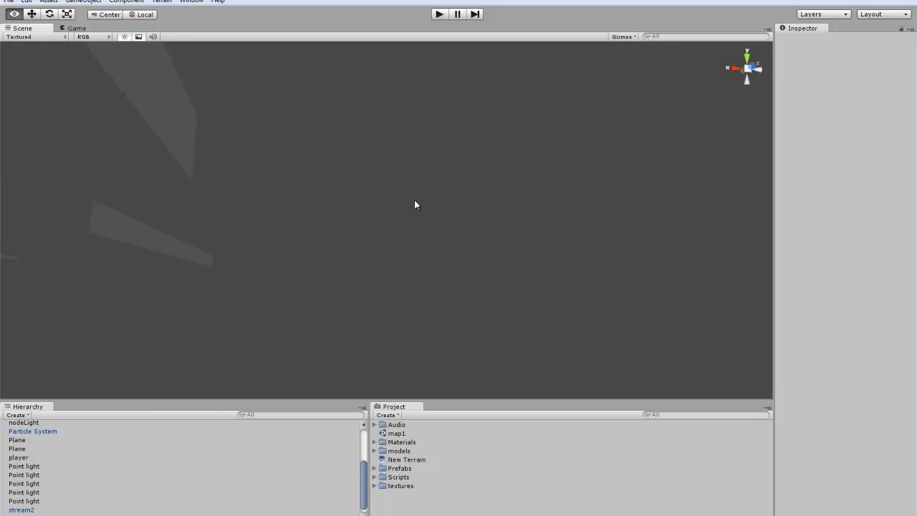
pyautogui.click(83, 1)
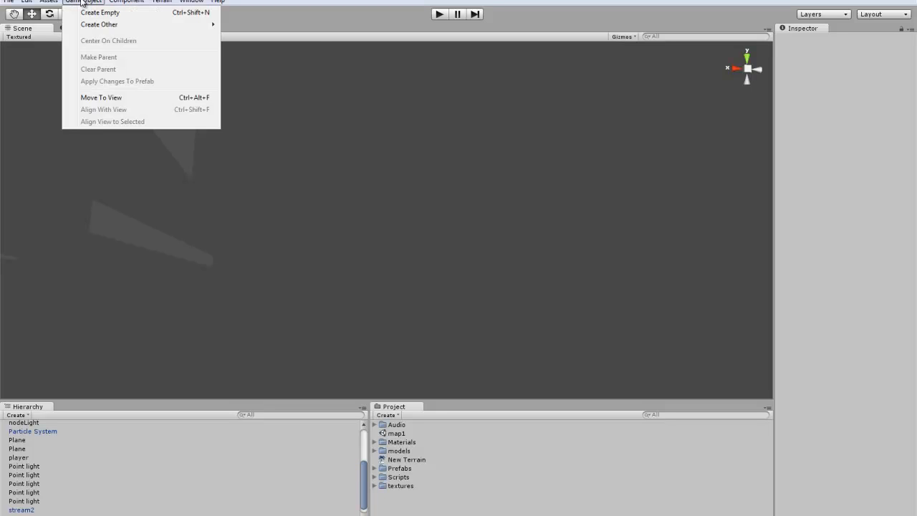
pyautogui.moveTo(91, 25)
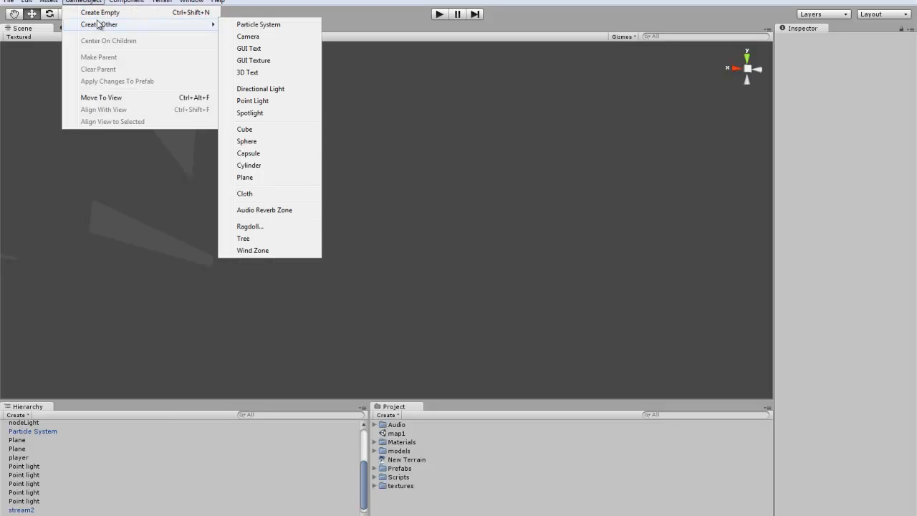
pyautogui.moveTo(160, 1)
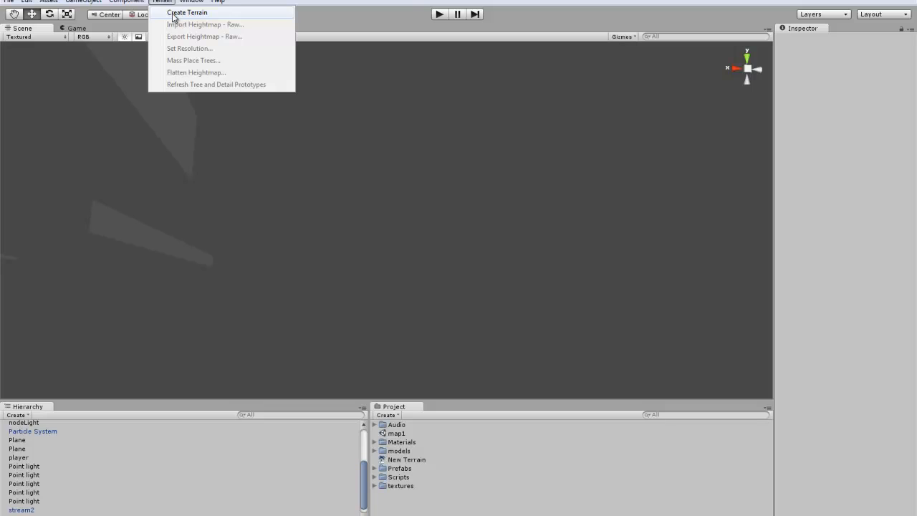
pyautogui.click(173, 14)
pyautogui.moveTo(274, 120); pyautogui.dragTo(264, 149)
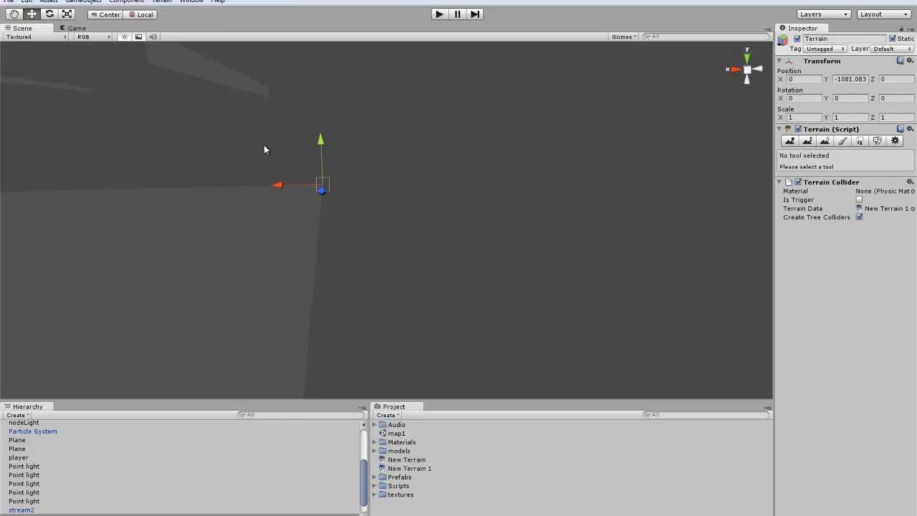
# - Move the terrain along the X axis to a position of about -1893
pyautogui.moveTo(276, 185); pyautogui.dragTo(631, 207)
pyautogui.moveTo(630, 206)
pyautogui.mouseDown(button='right')
pyautogui.moveTo(711, 208)
pyautogui.moveTo(720, 228)
pyautogui.moveTo(708, 230)
pyautogui.mouseUp(button='right')
pyautogui.press('w')
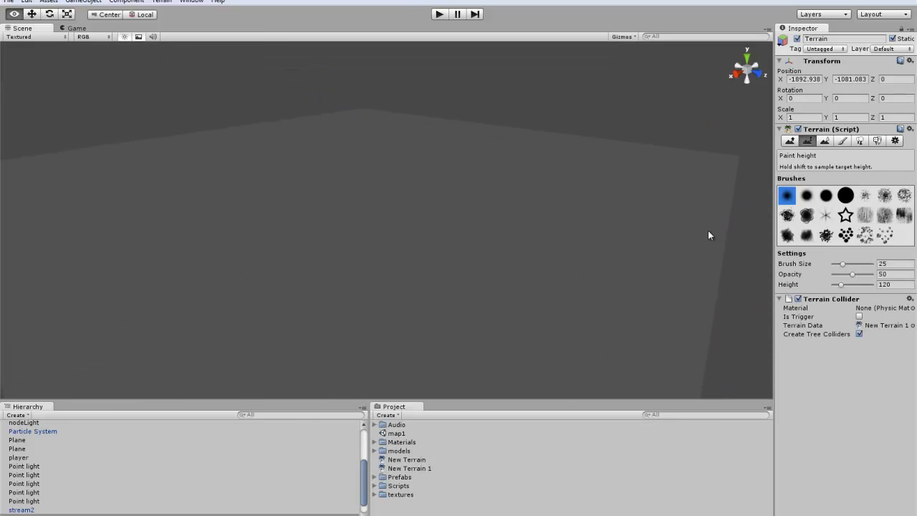
pyautogui.moveTo(663, 116); pyautogui.dragTo(699, 135, button='right')
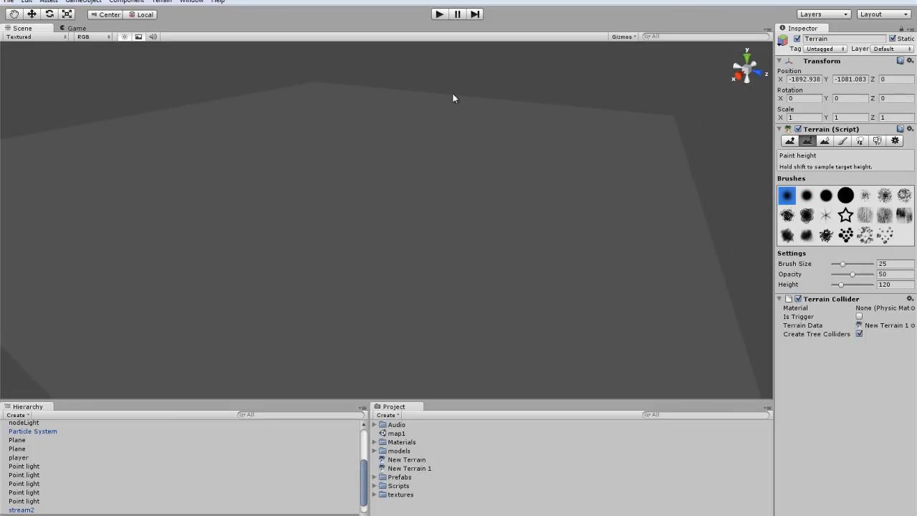
# - Add a point light above the terrain and set its range to 800
pyautogui.click(83, 2)
pyautogui.moveTo(125, 26)
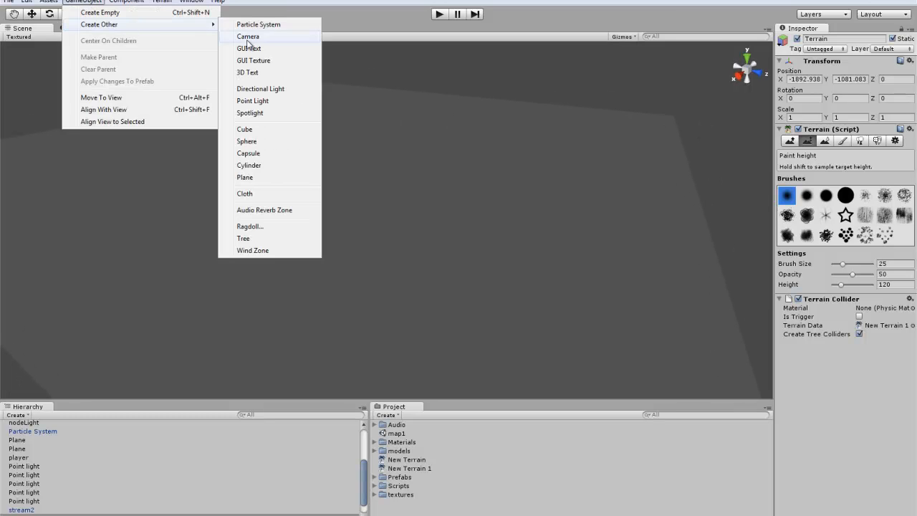
pyautogui.click(268, 102)
pyautogui.click(837, 149)
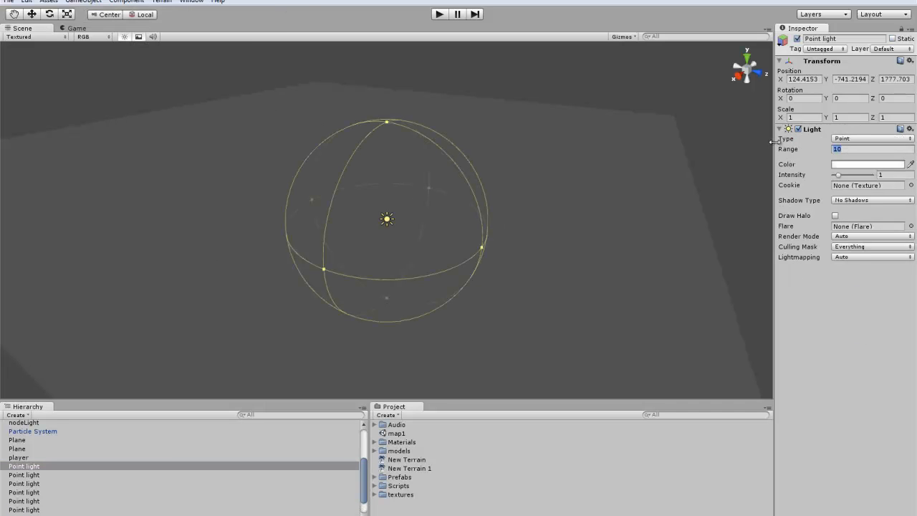
pyautogui.write('800')
pyautogui.press('Return')
# - Move the new point light along its horizontal axes to a spot above the terrain
pyautogui.keyDown('alt'); pyautogui.moveTo(629, 198); pyautogui.dragTo(272, 432); pyautogui.keyUp('alt')
pyautogui.click(36, 16)
pyautogui.keyDown('alt'); pyautogui.moveTo(409, 118); pyautogui.dragTo(500, 164); pyautogui.keyUp('alt')
pyautogui.moveTo(499, 164); pyautogui.dragTo(265, 124, button='right')
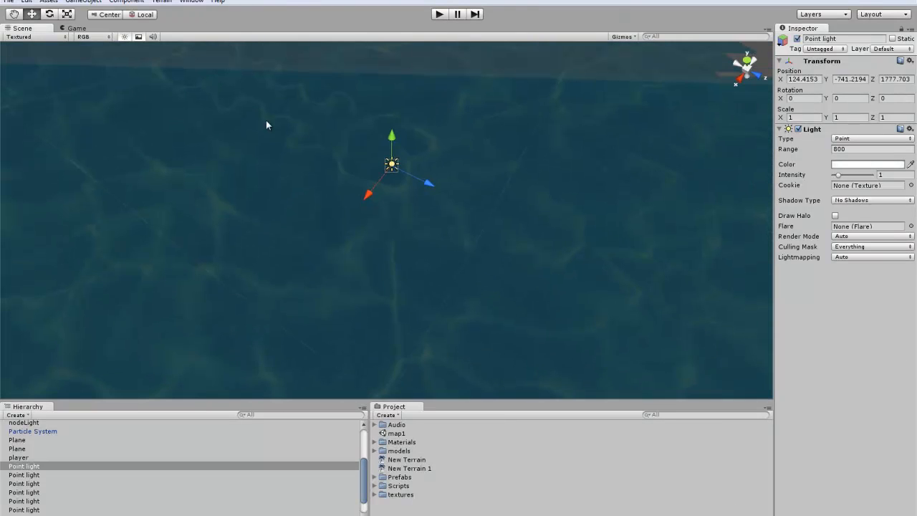
pyautogui.moveTo(378, 194); pyautogui.dragTo(522, 177)
pyautogui.moveTo(522, 177); pyautogui.dragTo(525, 72, button='right')
pyautogui.moveTo(373, 158); pyautogui.dragTo(254, 118)
pyautogui.moveTo(254, 118); pyautogui.dragTo(280, 133, button='right')
# - Select the terrain and ready the Raise / Lower Terrain tool with the star-shaped brush
pyautogui.click(332, 181)
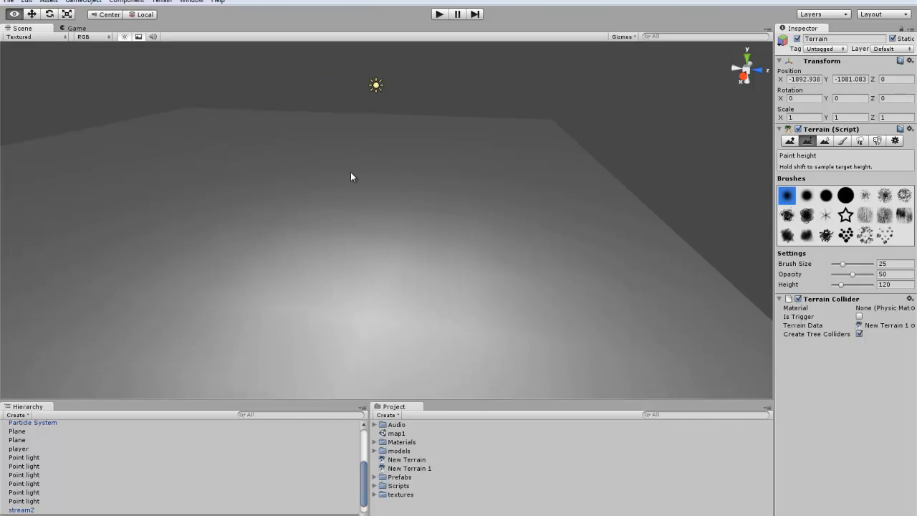
pyautogui.click(790, 141)
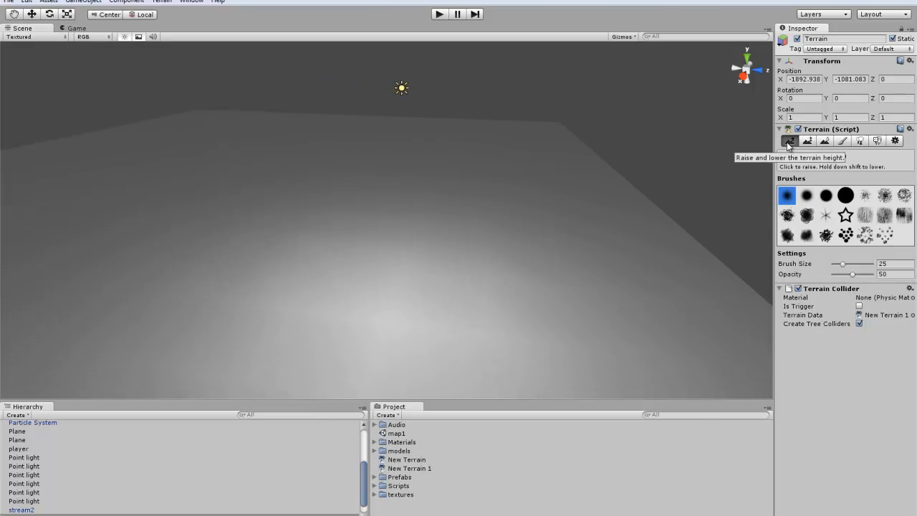
pyautogui.click(845, 213)
# - Stamp the star brush once on the lit part of the terrain and undo it
pyautogui.click(477, 268)
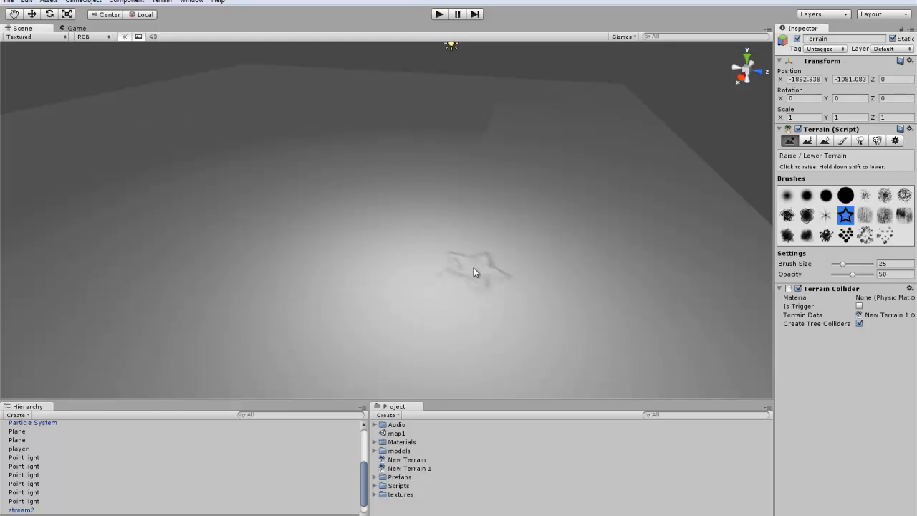
pyautogui.hotkey('ctrl', 'z')
pyautogui.moveTo(415, 276)
pyautogui.mouseDown(button='right')
pyautogui.moveTo(423, 298)
pyautogui.moveTo(422, 261)
pyautogui.mouseUp(button='right')
pyautogui.press('w')
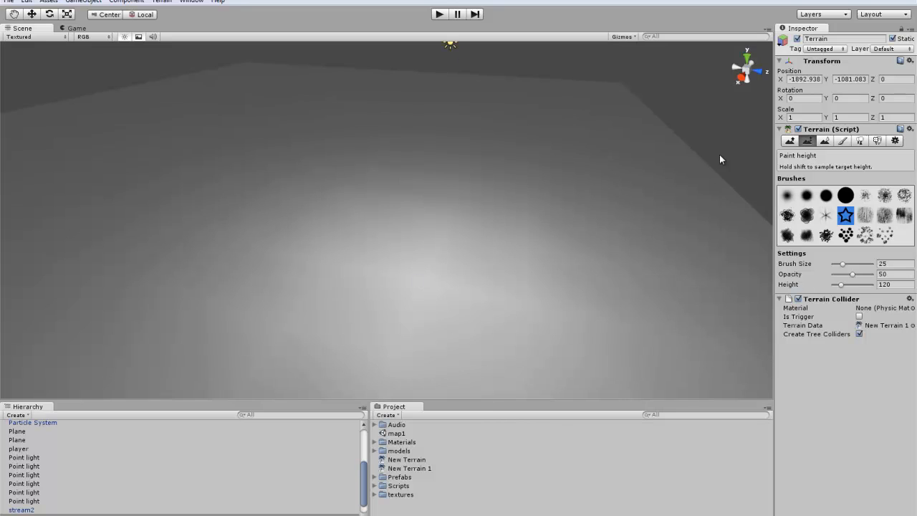
# - Raise a tall star-shaped formation with the Raise / Lower Terrain tool, and undo it until the ground is flat
pyautogui.click(790, 140)
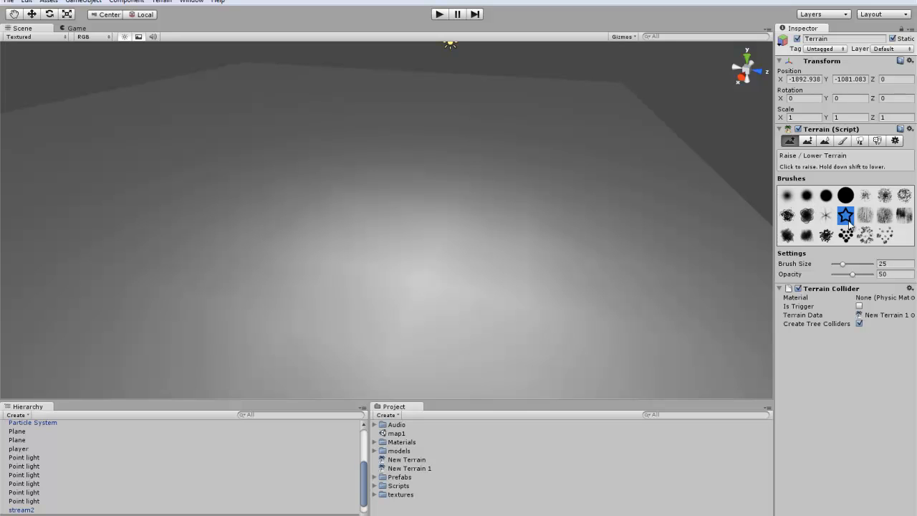
pyautogui.moveTo(510, 185); pyautogui.dragTo(480, 215, button='right')
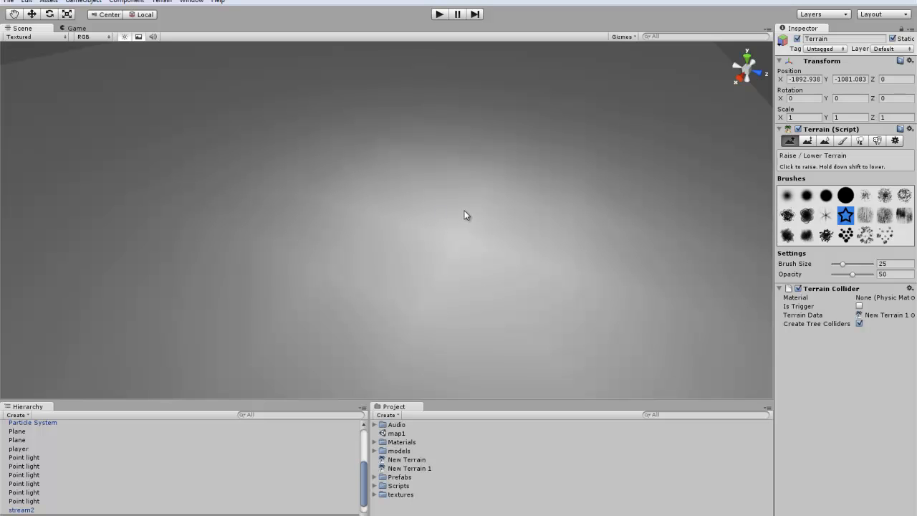
pyautogui.moveTo(464, 210); pyautogui.dragTo(464, 209)
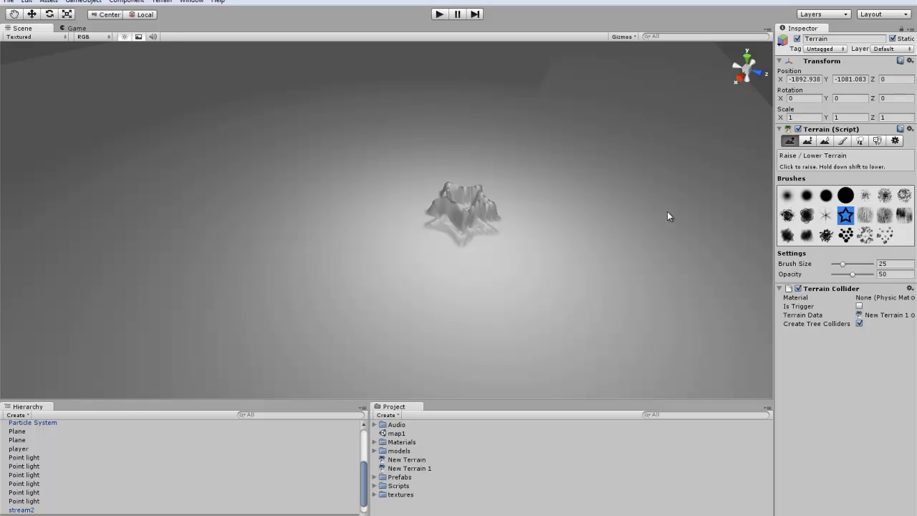
pyautogui.hotkey('ctrl', 'z')
pyautogui.hotkey('ctrl', 'z')
pyautogui.hotkey('ctrl', 'z')
pyautogui.hotkey('ctrl', 'z')
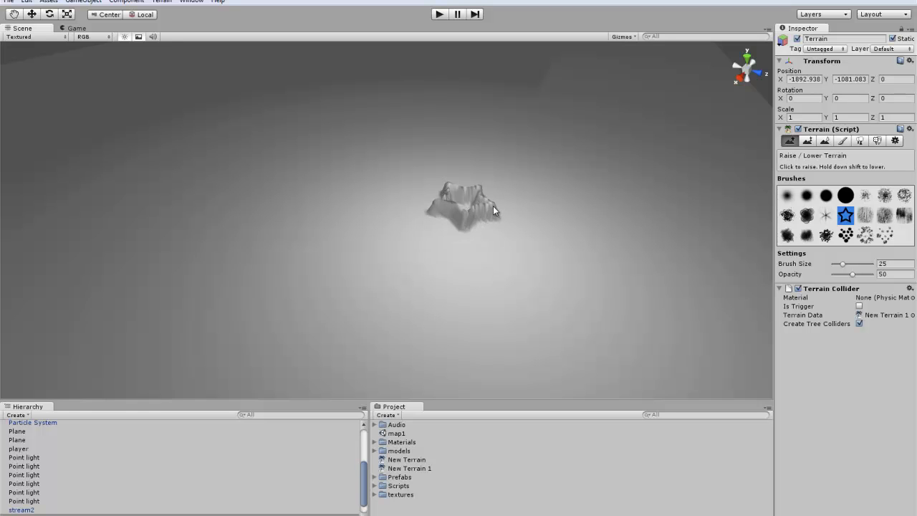
pyautogui.hotkey('ctrl', 'z')
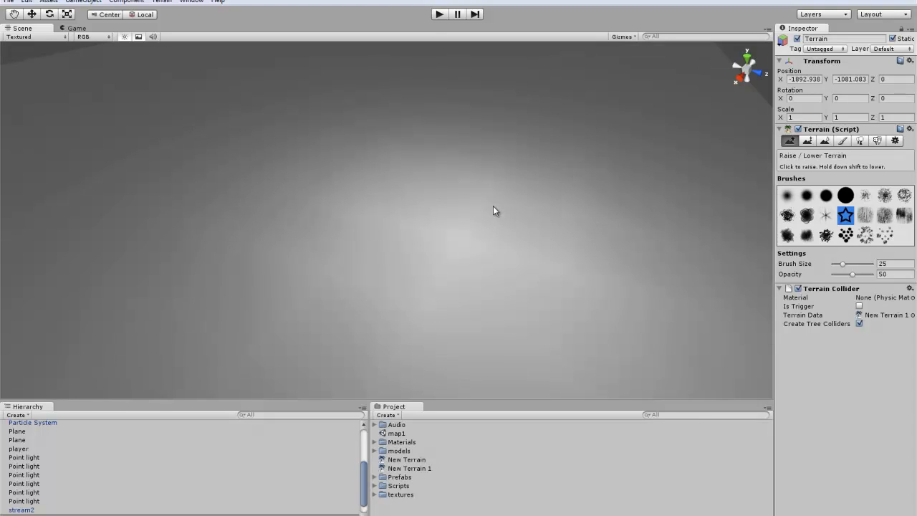
# - Raise a chain of hills across the terrain with the small soft round brush, and undo the strokes
pyautogui.click(787, 196)
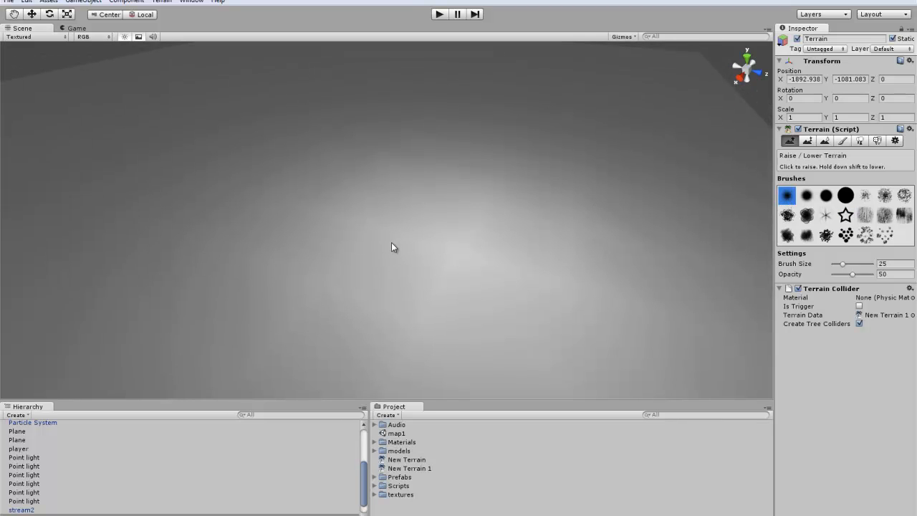
pyautogui.moveTo(426, 252)
pyautogui.mouseDown()
pyautogui.moveTo(381, 245)
pyautogui.moveTo(408, 265)
pyautogui.moveTo(361, 272)
pyautogui.moveTo(498, 283)
pyautogui.moveTo(567, 250)
pyautogui.moveTo(628, 285)
pyautogui.moveTo(511, 324)
pyautogui.moveTo(405, 321)
pyautogui.moveTo(244, 288)
pyautogui.moveTo(194, 265)
pyautogui.moveTo(280, 266)
pyautogui.moveTo(373, 246)
pyautogui.moveTo(647, 301)
pyautogui.mouseUp()
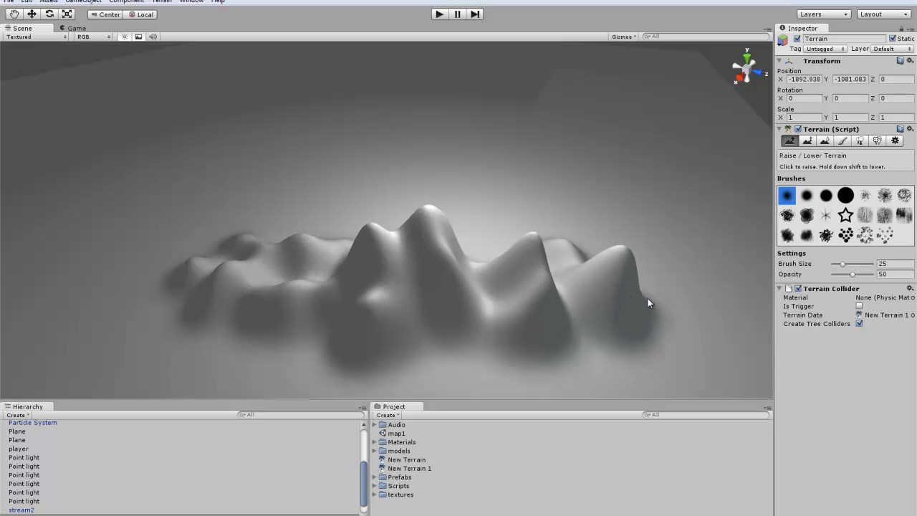
pyautogui.hotkey('ctrl', 'z')
pyautogui.hotkey('ctrl', 'z')
pyautogui.hotkey('ctrl', 'z')
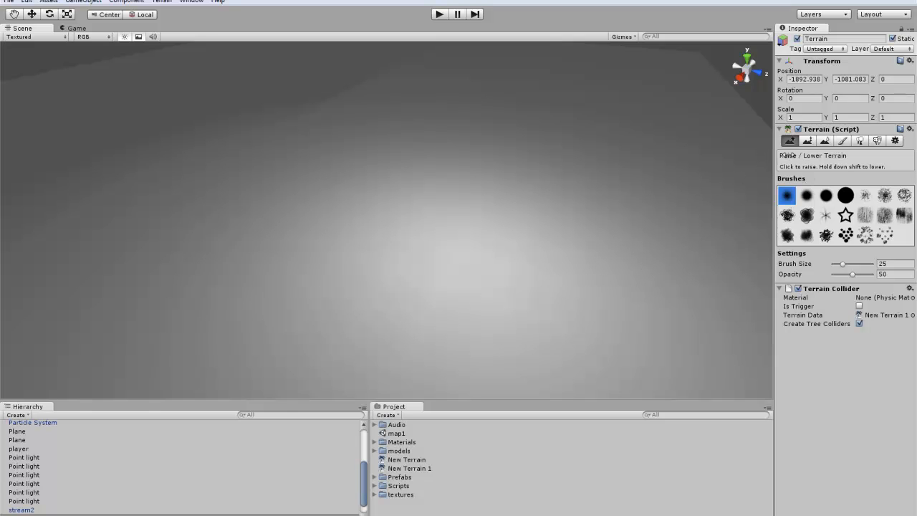
# - Raise two cone-shaped hills side by side in the lit area using the Raise / Lower Terrain tool
pyautogui.click(808, 141)
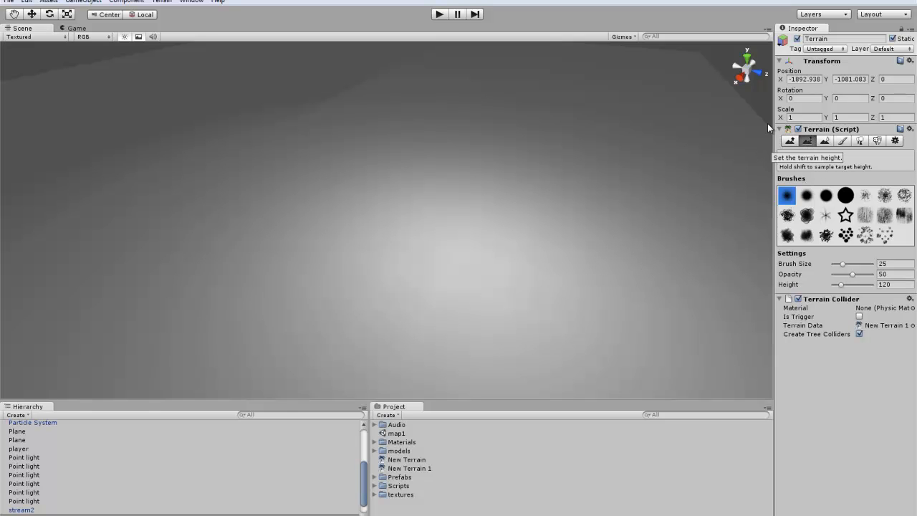
pyautogui.click(790, 141)
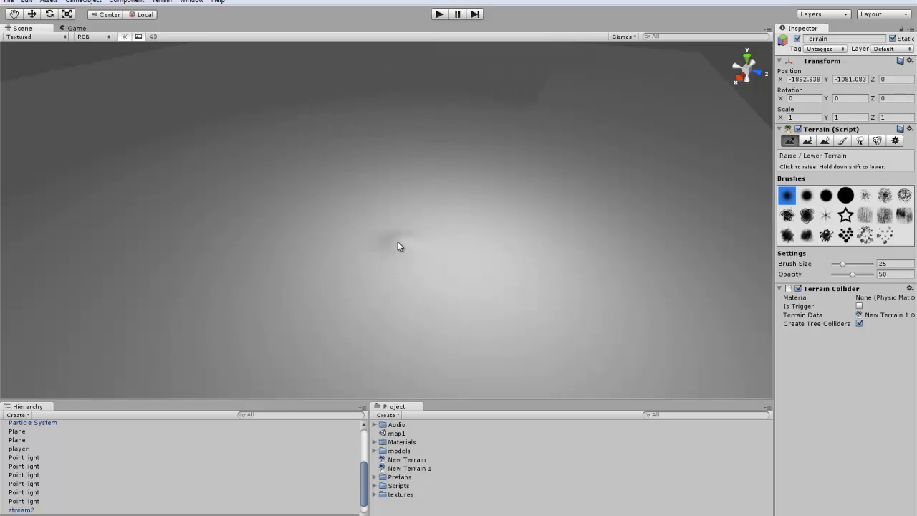
pyautogui.moveTo(398, 242); pyautogui.dragTo(394, 225)
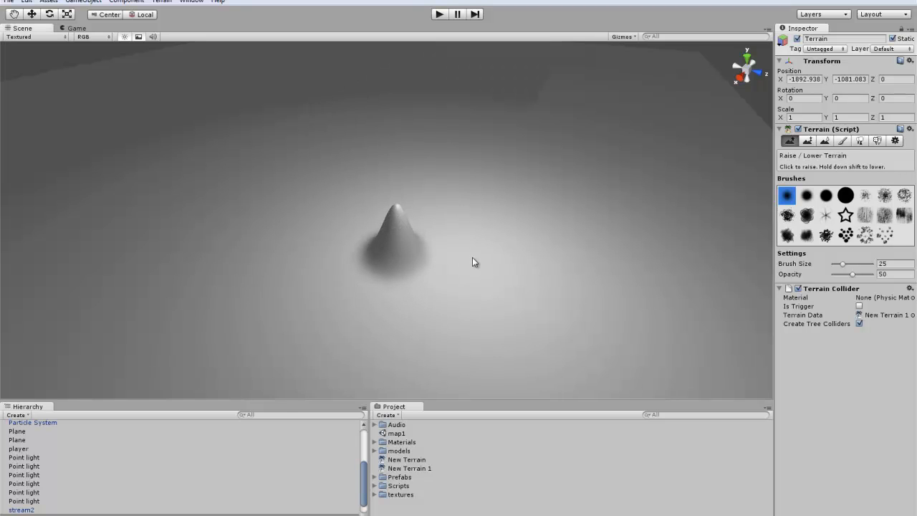
pyautogui.moveTo(471, 255); pyautogui.dragTo(473, 244)
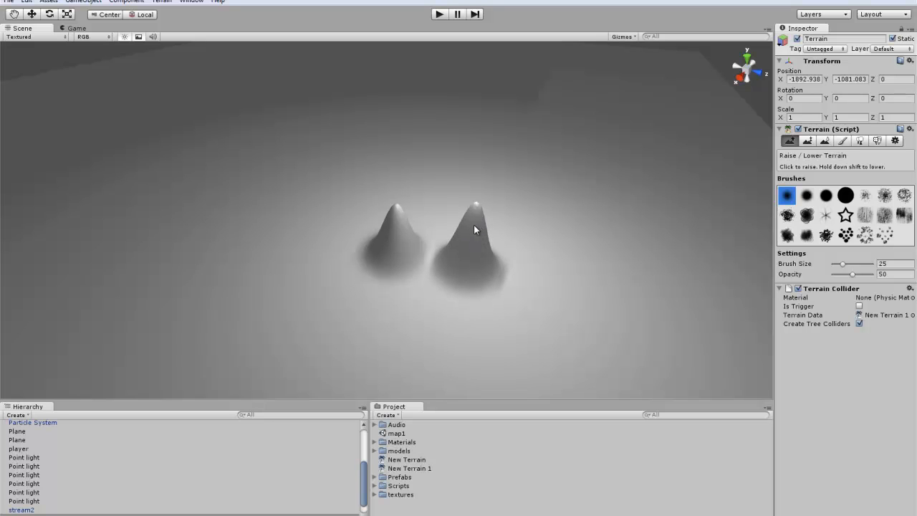
# - Lower both cone-shaped hills back to flat ground with the Raise / Lower Terrain tool
pyautogui.keyDown('shift'); pyautogui.moveTo(473, 225); pyautogui.dragTo(470, 308); pyautogui.keyUp('shift')
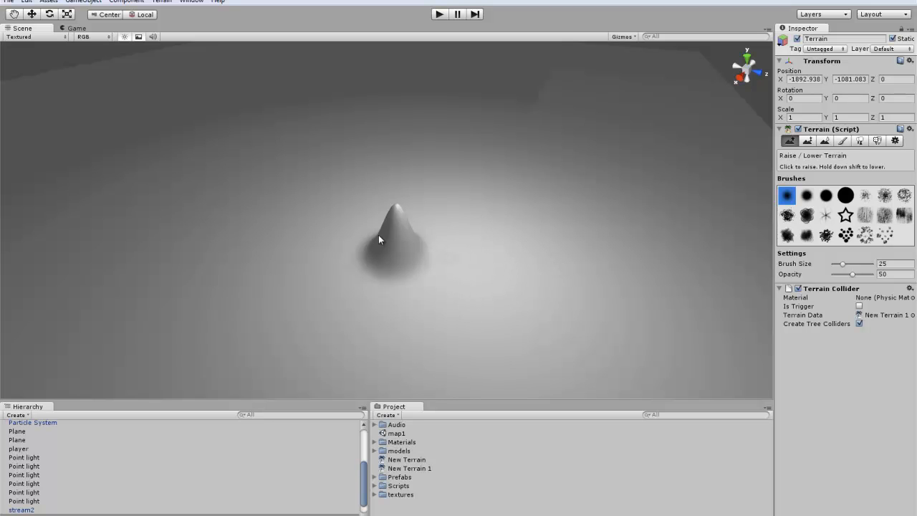
pyautogui.keyDown('shift'); pyautogui.moveTo(398, 222); pyautogui.dragTo(399, 270); pyautogui.keyUp('shift')
pyautogui.keyDown('shift'); pyautogui.moveTo(394, 237); pyautogui.dragTo(338, 261); pyautogui.keyUp('shift')
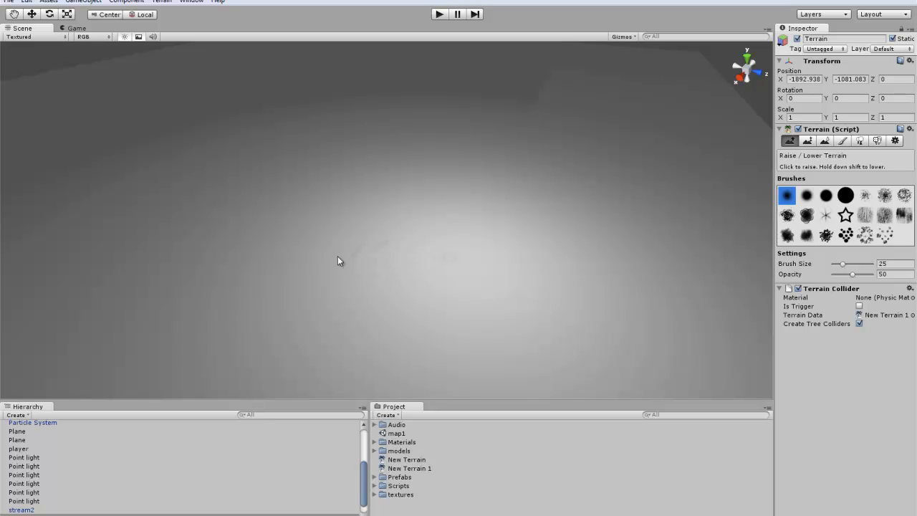
pyautogui.keyDown('shift'); pyautogui.moveTo(542, 285); pyautogui.dragTo(619, 233); pyautogui.keyUp('shift')
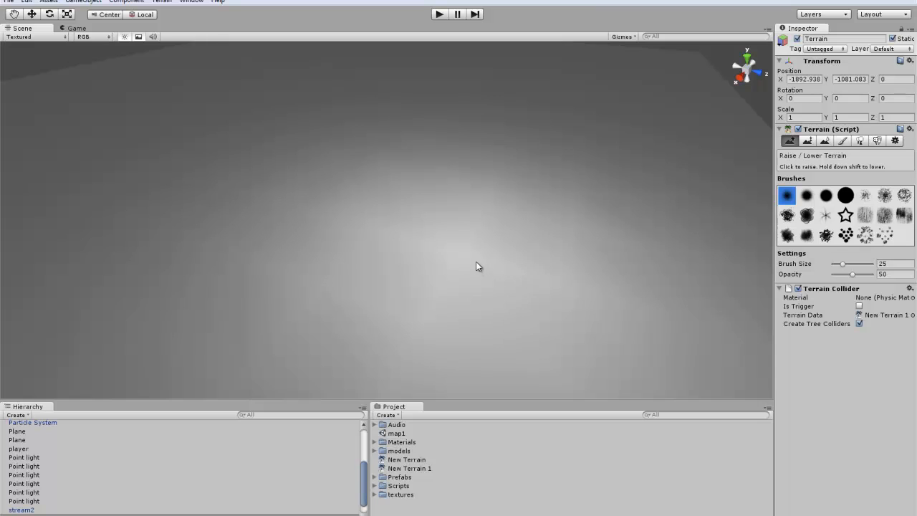
# - Raise a cluster of uneven hills in the lit area with the soft round brush at size 25
pyautogui.click(825, 141)
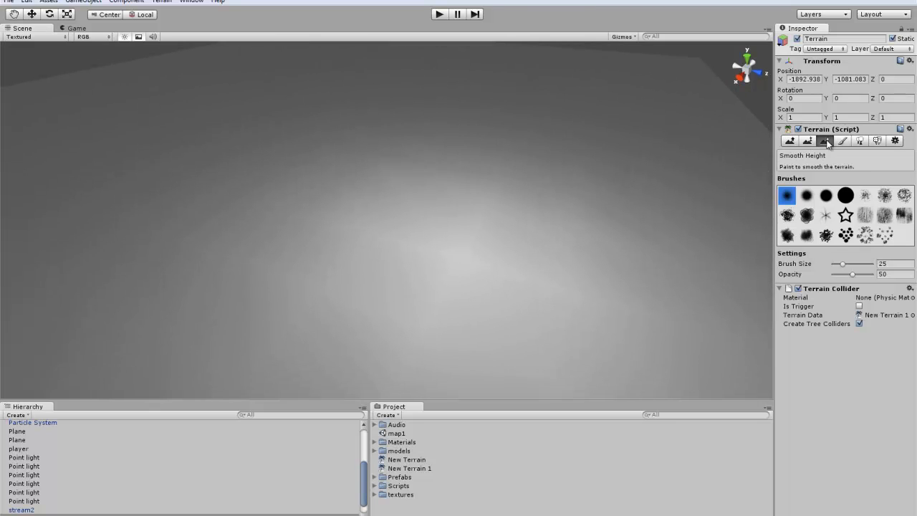
pyautogui.click(791, 141)
pyautogui.moveTo(448, 256)
pyautogui.mouseDown()
pyautogui.moveTo(449, 247)
pyautogui.moveTo(383, 275)
pyautogui.moveTo(423, 267)
pyautogui.moveTo(417, 273)
pyautogui.moveTo(502, 278)
pyautogui.moveTo(521, 266)
pyautogui.moveTo(430, 288)
pyautogui.moveTo(514, 320)
pyautogui.moveTo(538, 288)
pyautogui.moveTo(569, 301)
pyautogui.mouseUp()
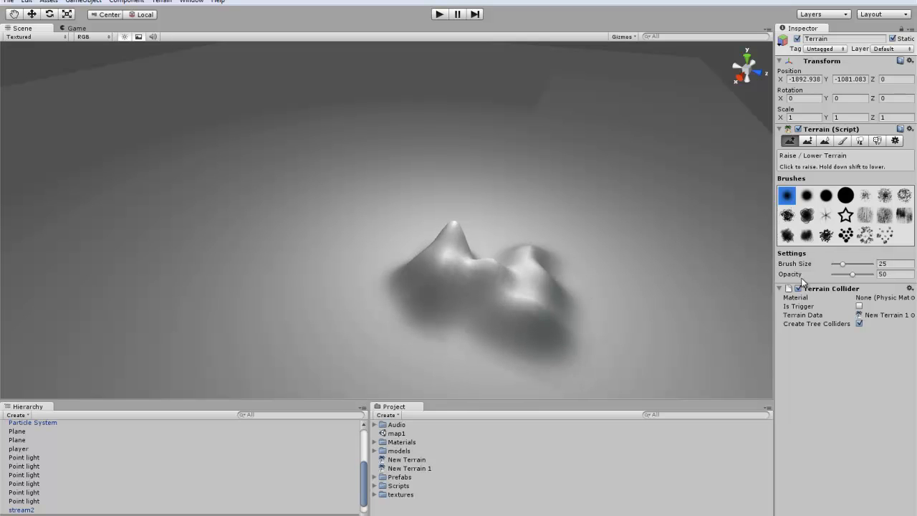
# - Set the brush size to 72 and smooth the hill cluster with the Smooth Height tool
pyautogui.click(857, 265)
pyautogui.click(824, 141)
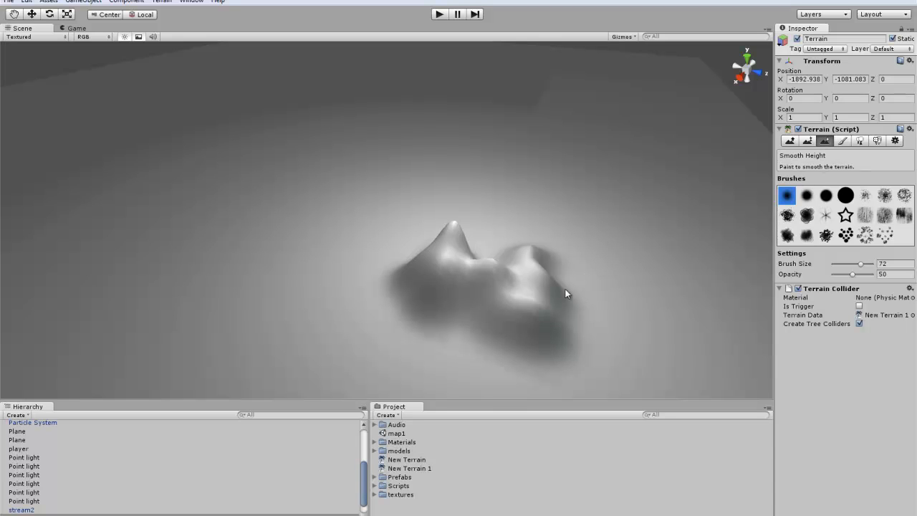
pyautogui.moveTo(538, 306)
pyautogui.mouseDown()
pyautogui.moveTo(430, 266)
pyautogui.moveTo(465, 267)
pyautogui.moveTo(459, 260)
pyautogui.moveTo(458, 276)
pyautogui.moveTo(456, 255)
pyautogui.moveTo(583, 283)
pyautogui.moveTo(544, 276)
pyautogui.moveTo(511, 252)
pyautogui.moveTo(455, 279)
pyautogui.moveTo(488, 259)
pyautogui.moveTo(505, 303)
pyautogui.moveTo(491, 260)
pyautogui.moveTo(499, 266)
pyautogui.moveTo(461, 255)
pyautogui.mouseUp()
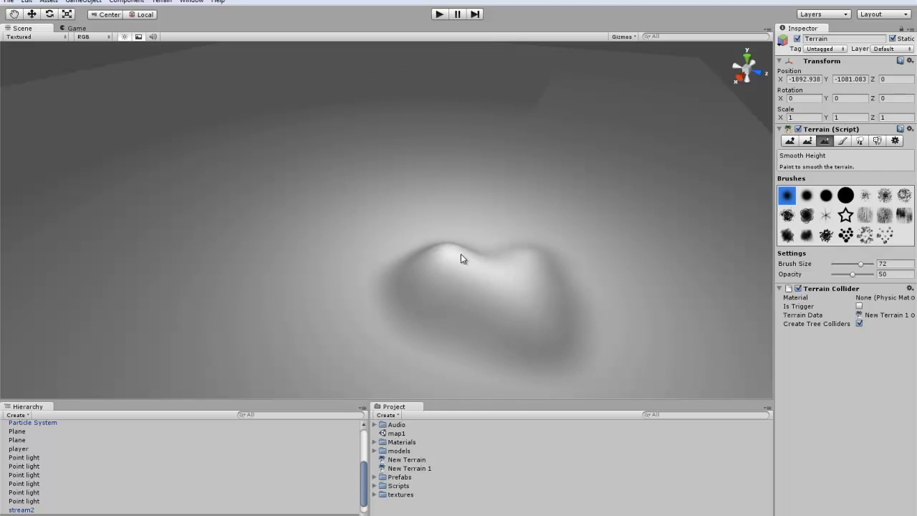
# - Begin adding a terrain texture in the Paint Texture tool and assign ground4 as its splat
pyautogui.click(843, 141)
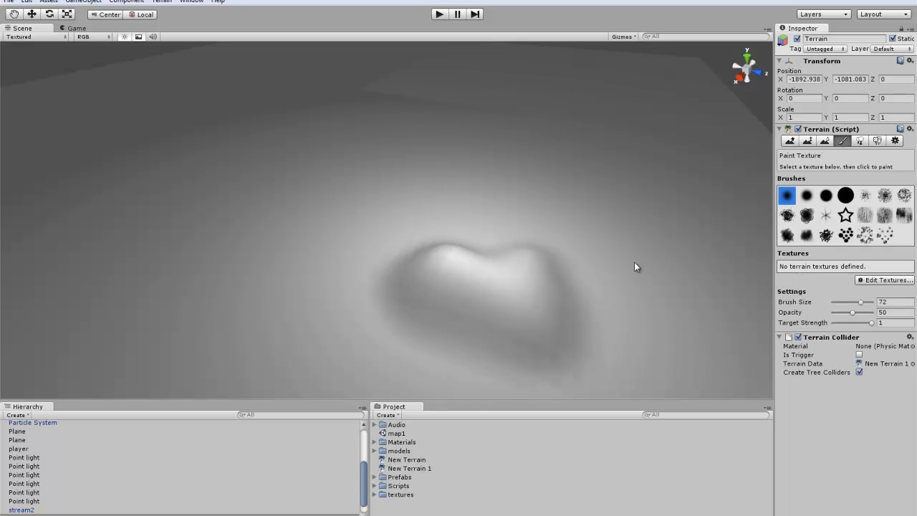
pyautogui.moveTo(551, 263)
pyautogui.mouseDown(button='right')
pyautogui.moveTo(565, 346)
pyautogui.moveTo(571, 282)
pyautogui.moveTo(590, 302)
pyautogui.mouseUp(button='right')
pyautogui.press('w')
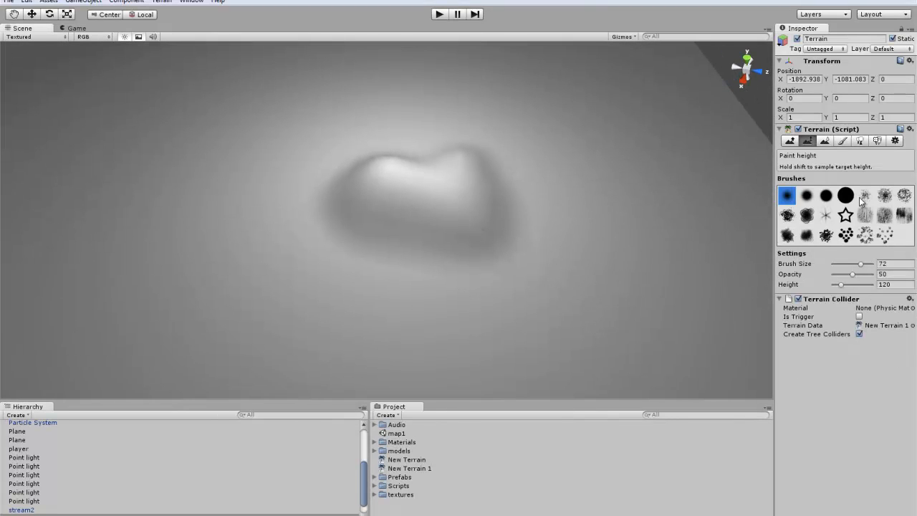
pyautogui.click(824, 141)
pyautogui.click(841, 142)
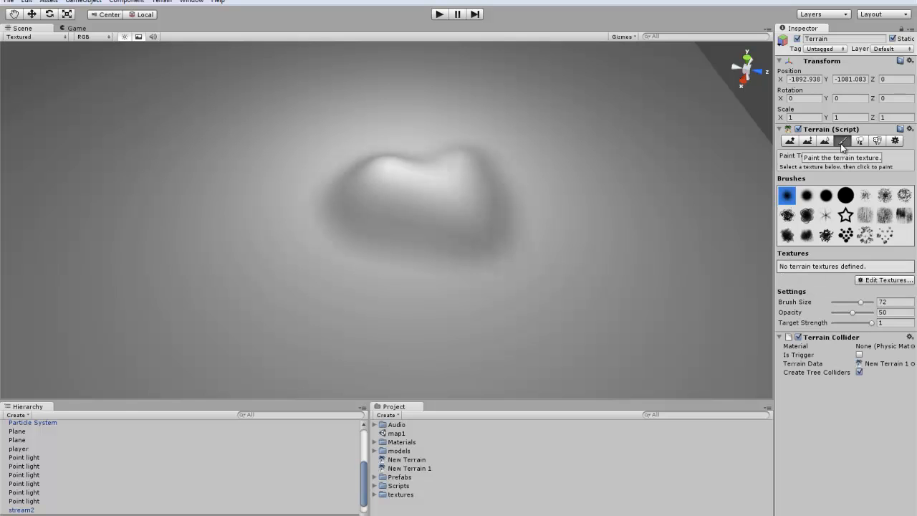
pyautogui.moveTo(488, 212); pyautogui.dragTo(427, 217, button='right')
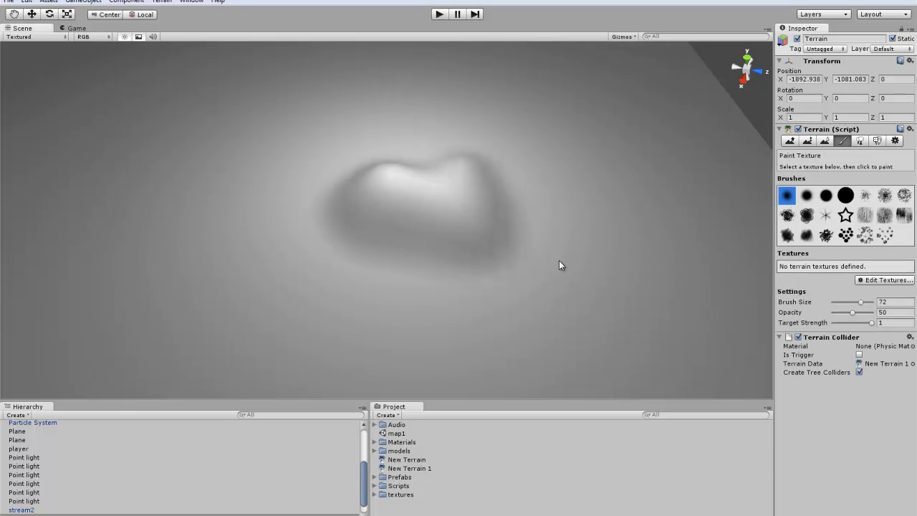
pyautogui.click(888, 283)
pyautogui.click(878, 286)
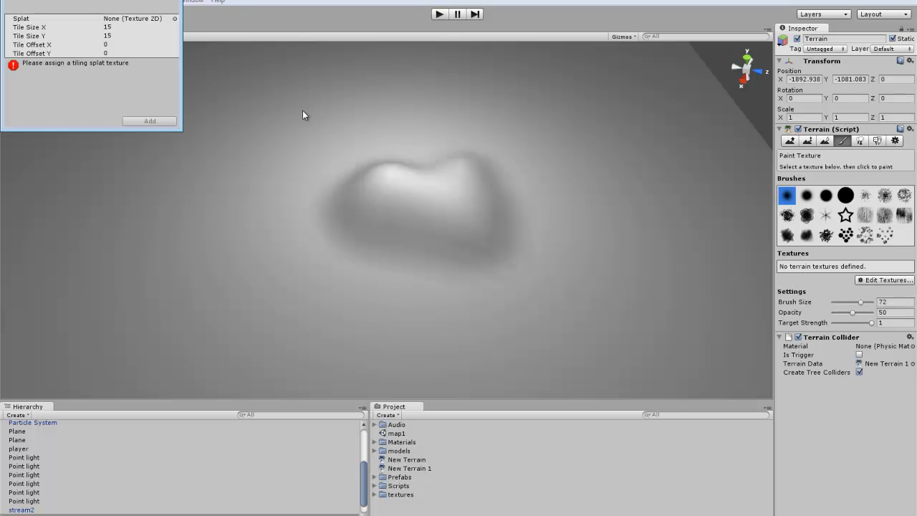
pyautogui.click(175, 18)
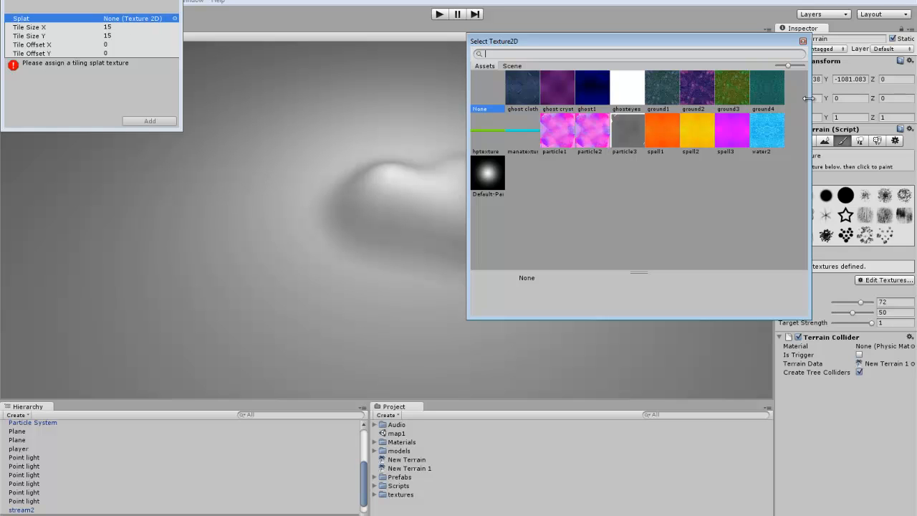
pyautogui.click(776, 97)
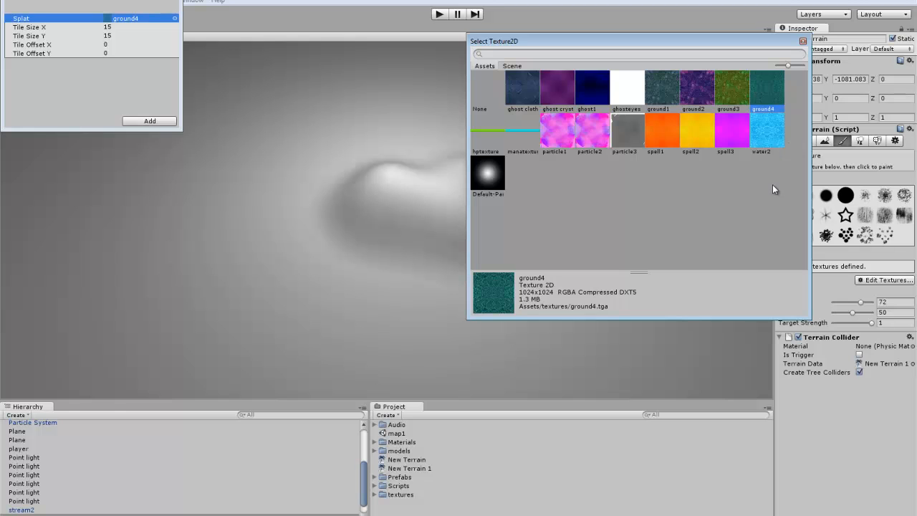
pyautogui.click(803, 41)
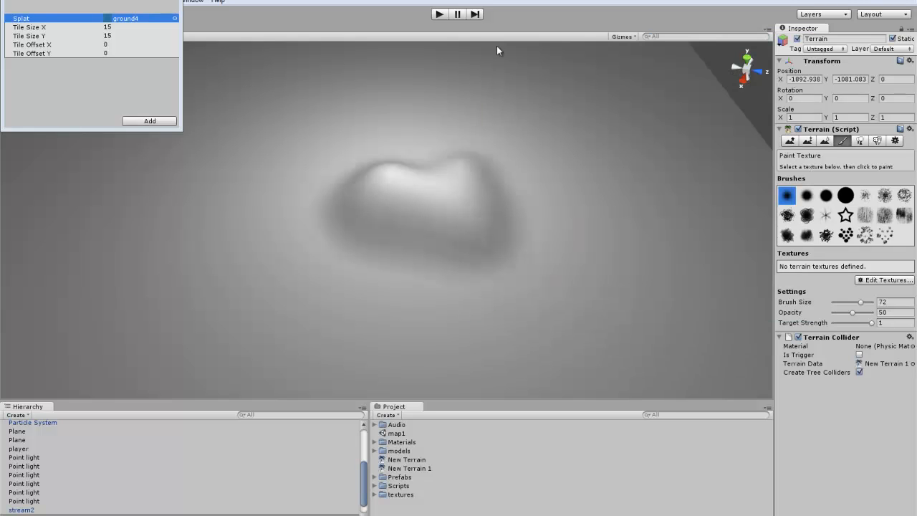
# - Set the ground4 texture's Tile Size X and Tile Size Y to 3 and add it to the terrain
pyautogui.click(138, 28)
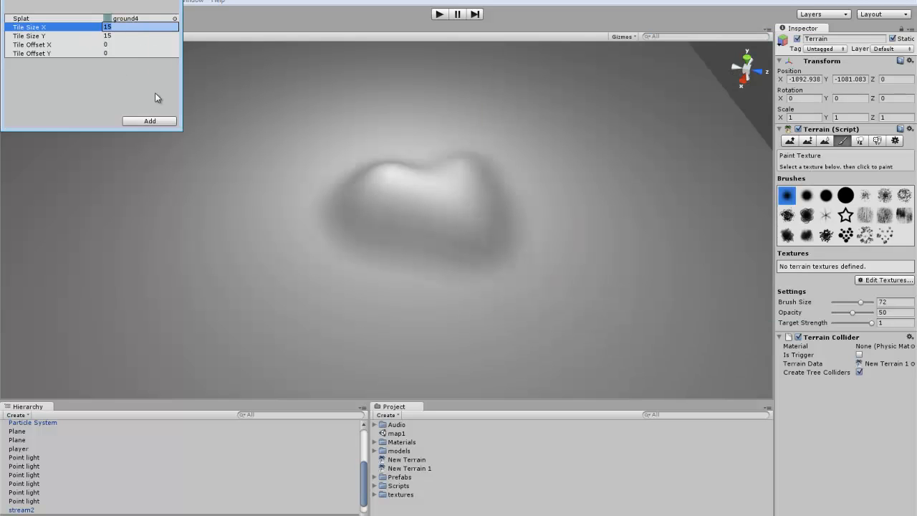
pyautogui.write('3')
pyautogui.click(96, 35)
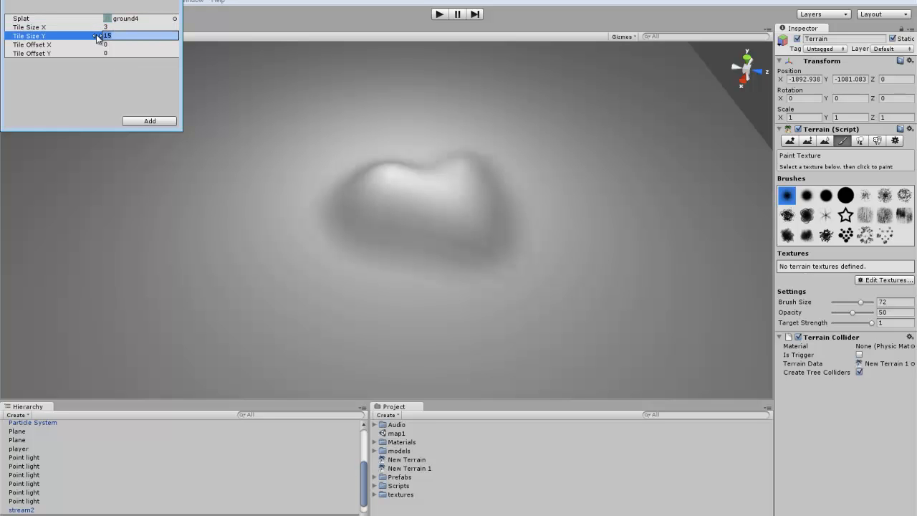
pyautogui.write('3')
pyautogui.click(157, 121)
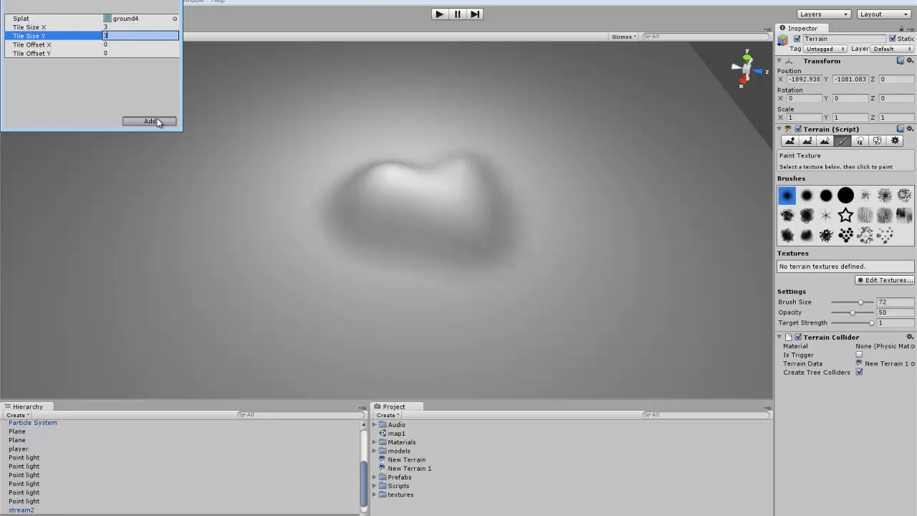
pyautogui.moveTo(418, 211); pyautogui.dragTo(404, 178, button='right')
pyautogui.keyDown('alt'); pyautogui.moveTo(362, 171); pyautogui.dragTo(480, 217); pyautogui.keyUp('alt')
pyautogui.moveTo(479, 212); pyautogui.dragTo(459, 212, button='right')
pyautogui.moveTo(562, 207); pyautogui.dragTo(586, 190, button='right')
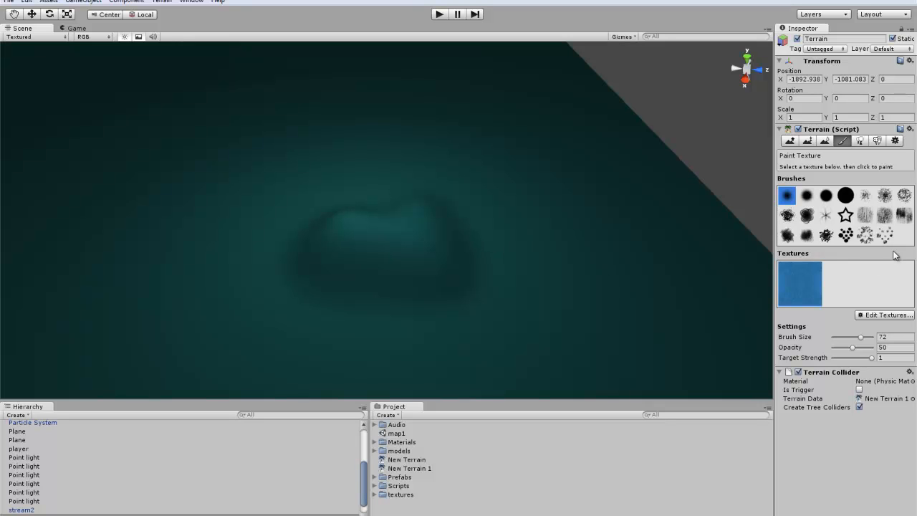
# - Add ground3 as a second terrain texture with Tile Size X and Tile Size Y set to 5
pyautogui.click(878, 315)
pyautogui.click(866, 318)
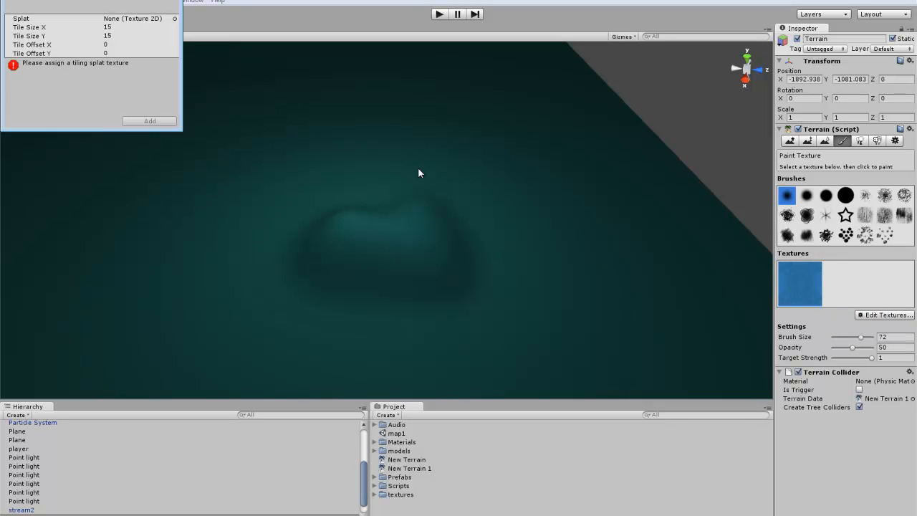
pyautogui.click(175, 19)
pyautogui.click(731, 89)
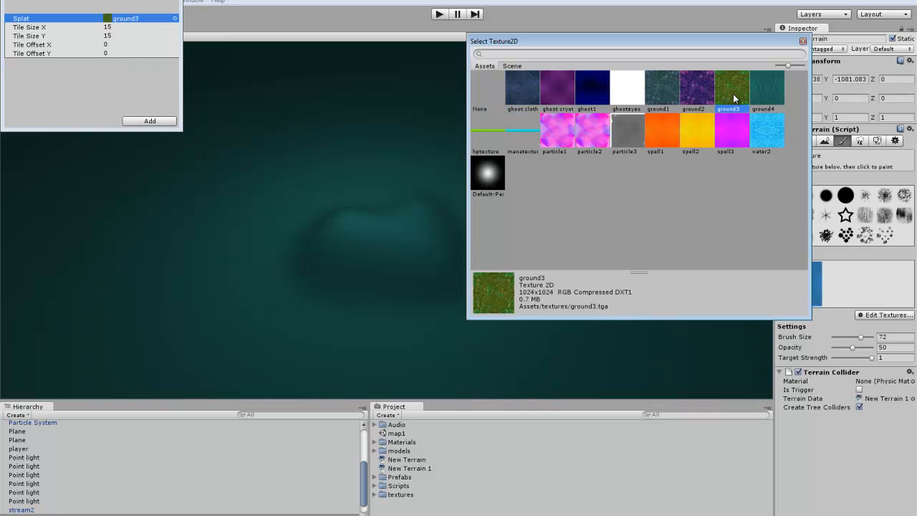
pyautogui.click(803, 41)
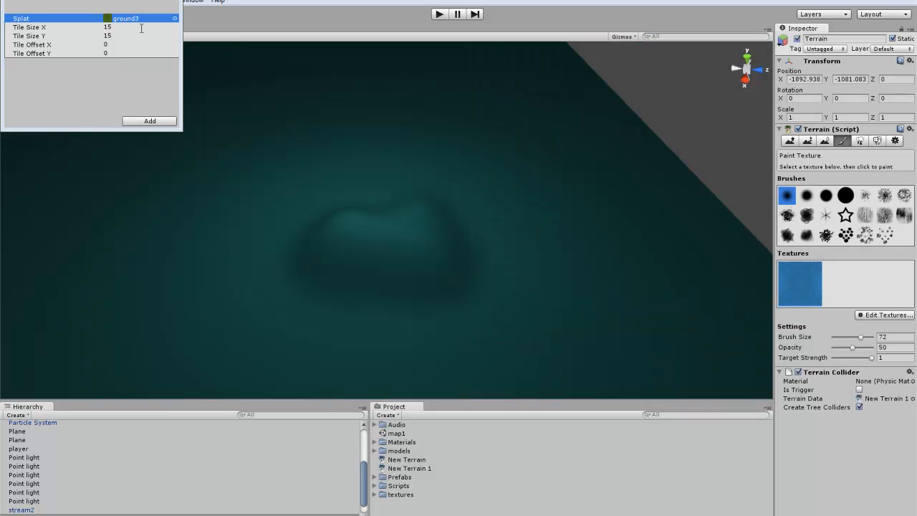
pyautogui.click(94, 30)
pyautogui.write('5')
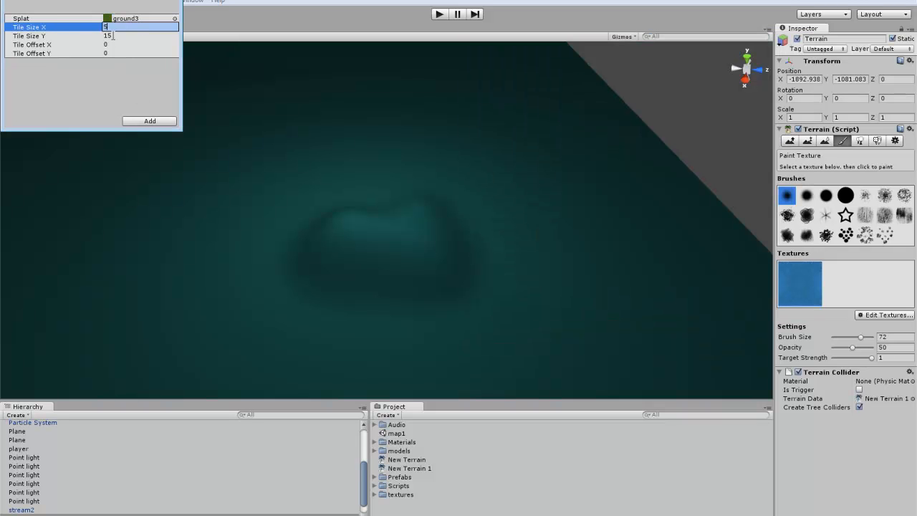
pyautogui.press('Tab')
pyautogui.write('5')
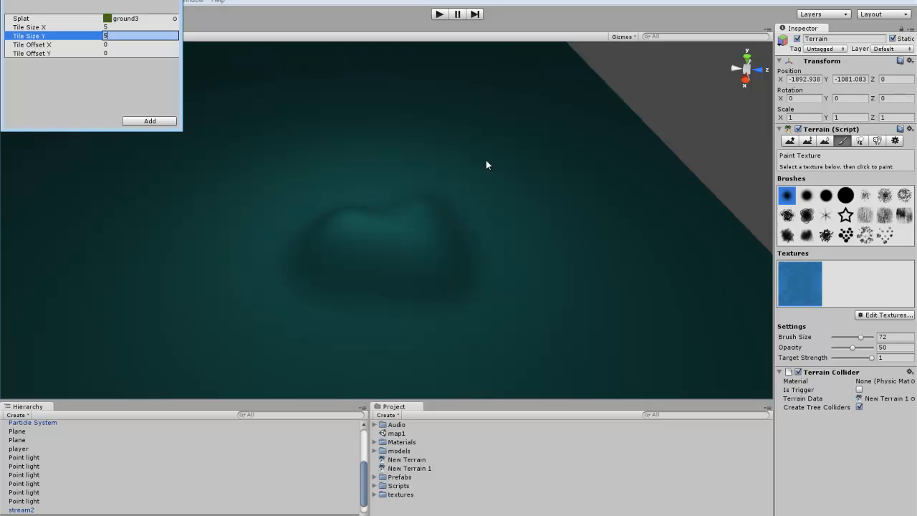
pyautogui.click(153, 120)
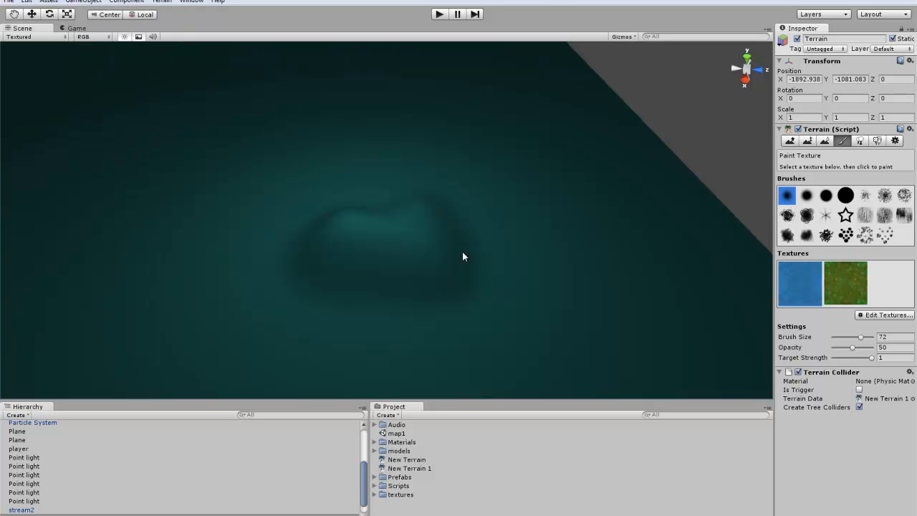
# - Paint the ground3 texture around the hill cluster with the opacity set to 14
pyautogui.moveTo(462, 250); pyautogui.dragTo(429, 213, button='right')
pyautogui.click(849, 289)
pyautogui.moveTo(522, 239); pyautogui.dragTo(527, 276, button='right')
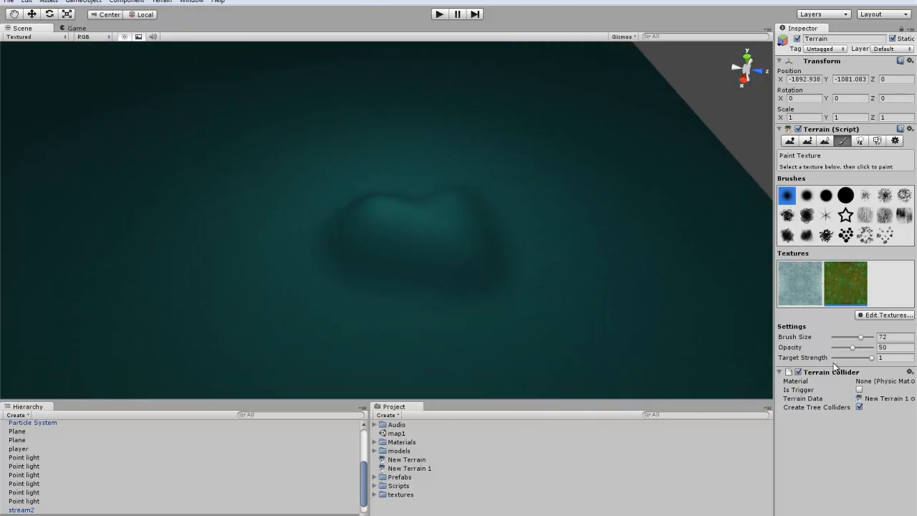
pyautogui.click(836, 348)
pyautogui.moveTo(837, 348); pyautogui.dragTo(838, 348)
pyautogui.moveTo(466, 315); pyautogui.dragTo(451, 303, button='right')
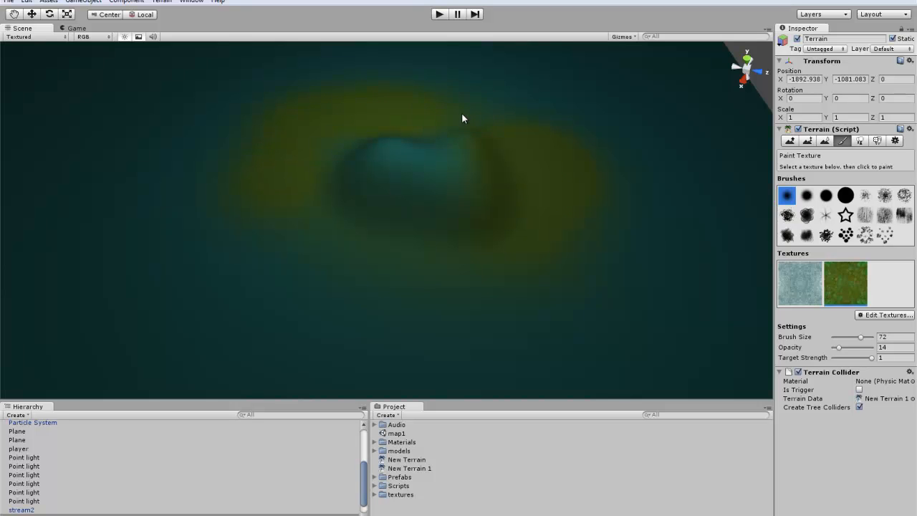
# - Repaint the hill's slopes with ground4 and extend the ground3 ring around the hill's front
pyautogui.click(797, 286)
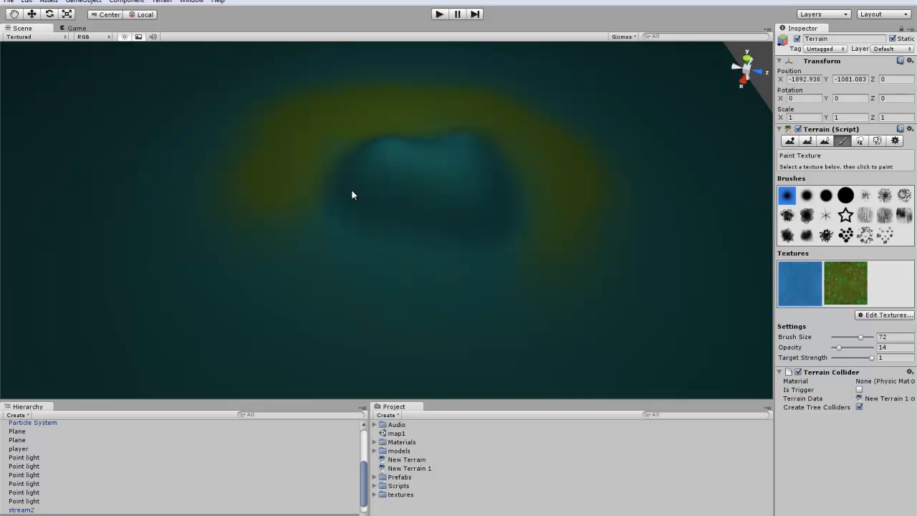
pyautogui.click(834, 288)
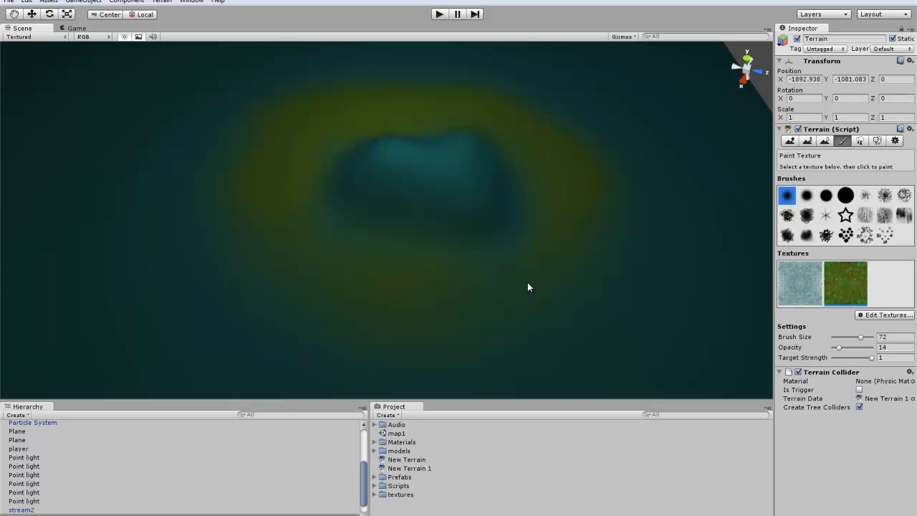
pyautogui.moveTo(621, 323); pyautogui.dragTo(593, 284, button='right')
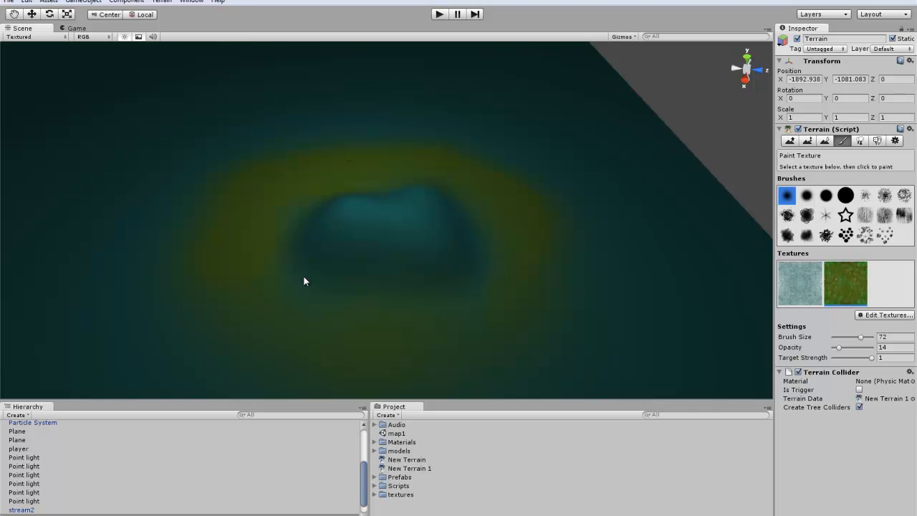
pyautogui.moveTo(434, 199); pyautogui.dragTo(311, 164, button='right')
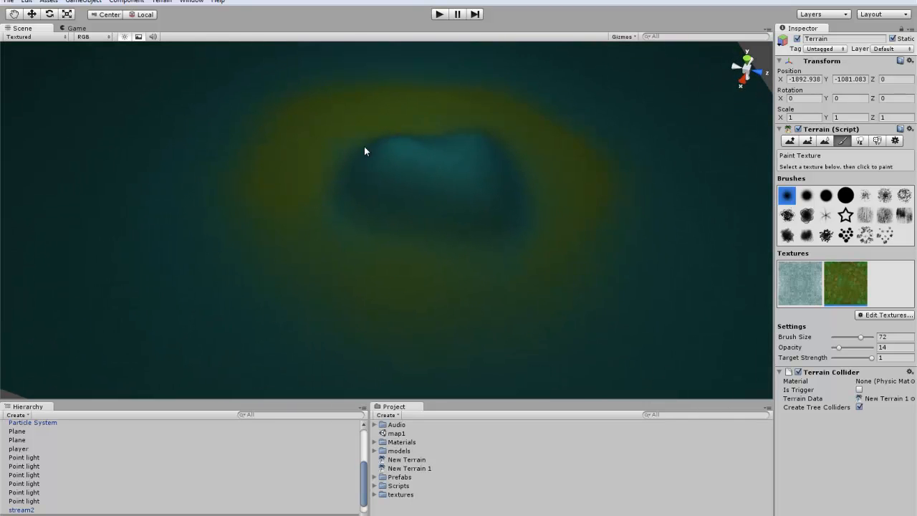
# - Set the opacity to 12 and paint ground4 over the ring around the hills to blend the two textures
pyautogui.click(806, 276)
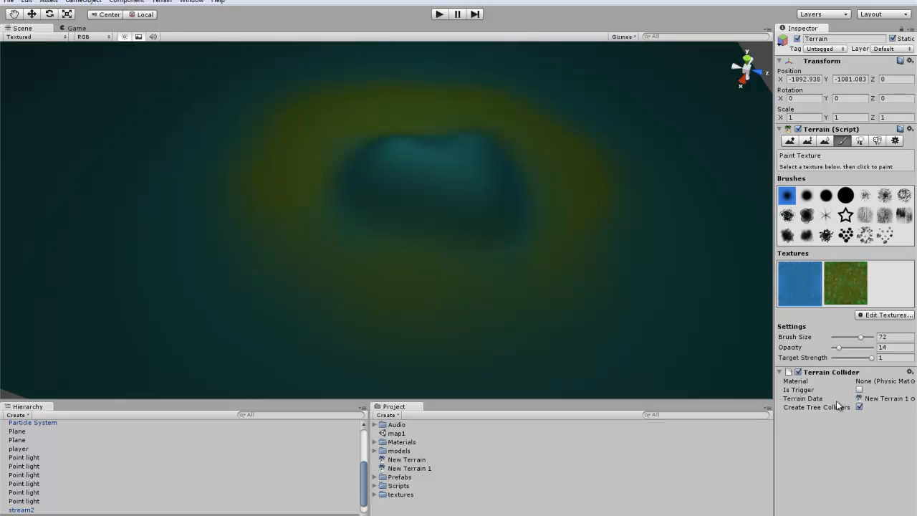
pyautogui.moveTo(838, 346); pyautogui.dragTo(835, 345)
pyautogui.moveTo(833, 347); pyautogui.dragTo(836, 349)
pyautogui.moveTo(358, 244); pyautogui.dragTo(356, 261)
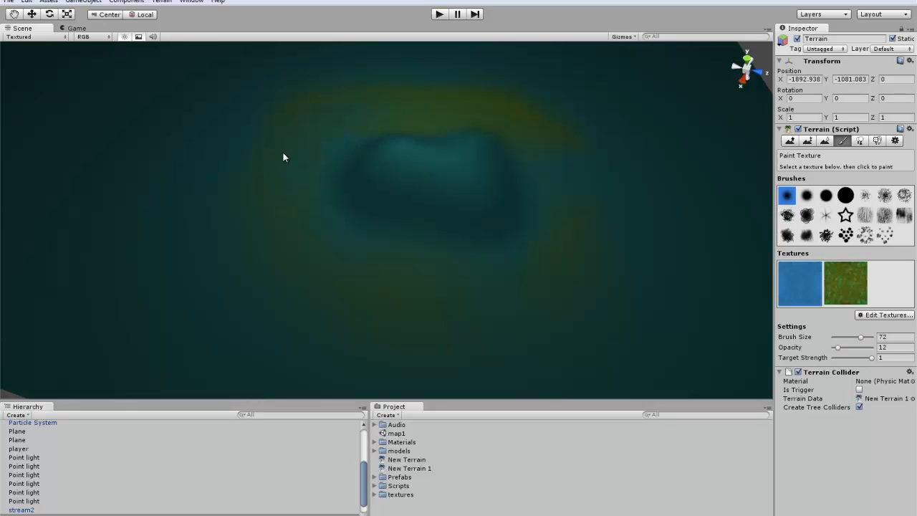
pyautogui.moveTo(438, 302); pyautogui.dragTo(440, 324, button='right')
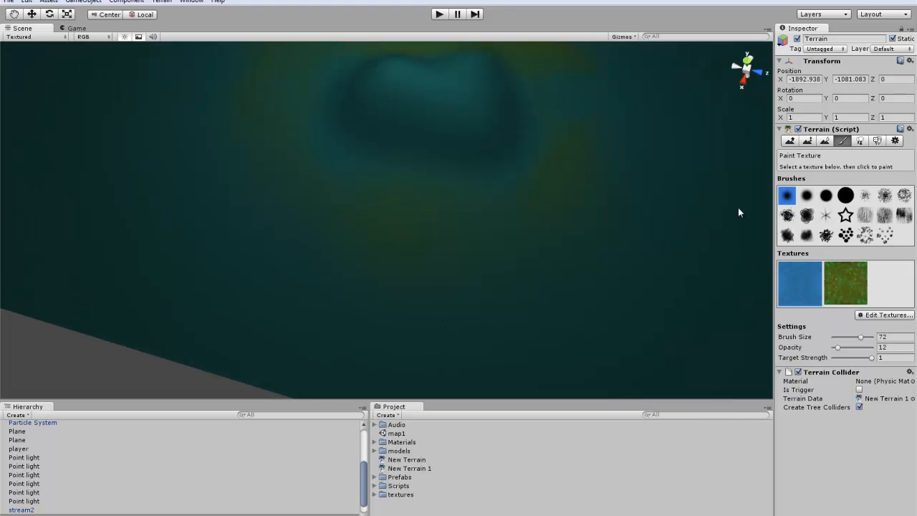
# - Edit the ground4 terrain texture and set its Tile Size X and Tile Size Y to 10
pyautogui.click(32, 13)
pyautogui.click(47, 355)
pyautogui.moveTo(241, 352); pyautogui.dragTo(428, 215, button='right')
pyautogui.click(451, 215)
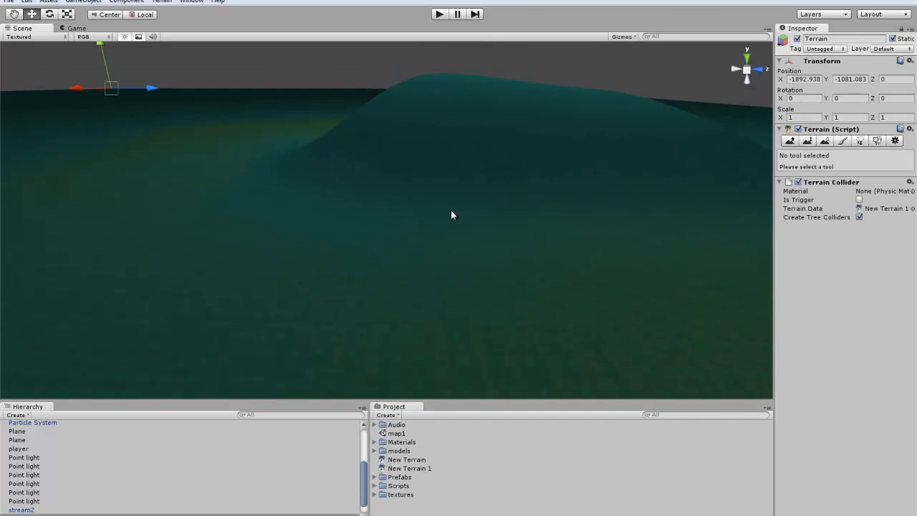
pyautogui.click(842, 141)
pyautogui.moveTo(537, 190); pyautogui.dragTo(555, 203, button='right')
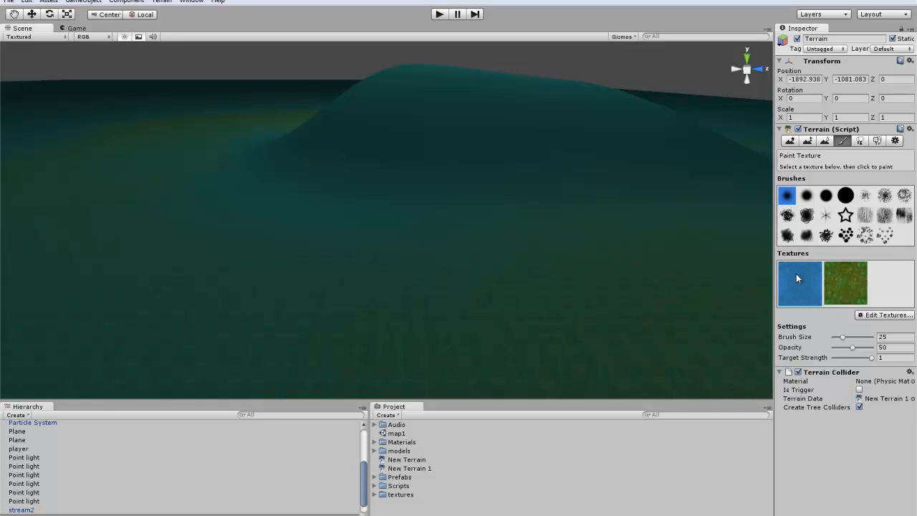
pyautogui.click(870, 314)
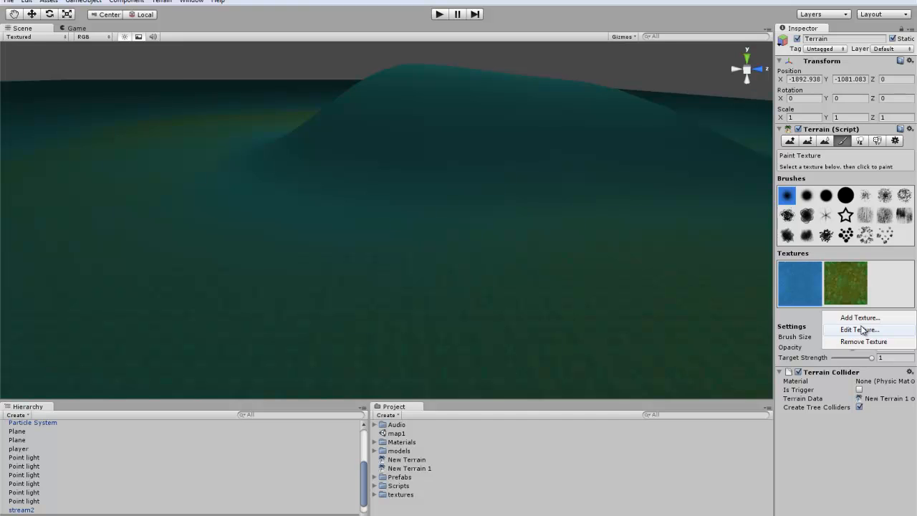
pyautogui.click(860, 329)
pyautogui.click(120, 27)
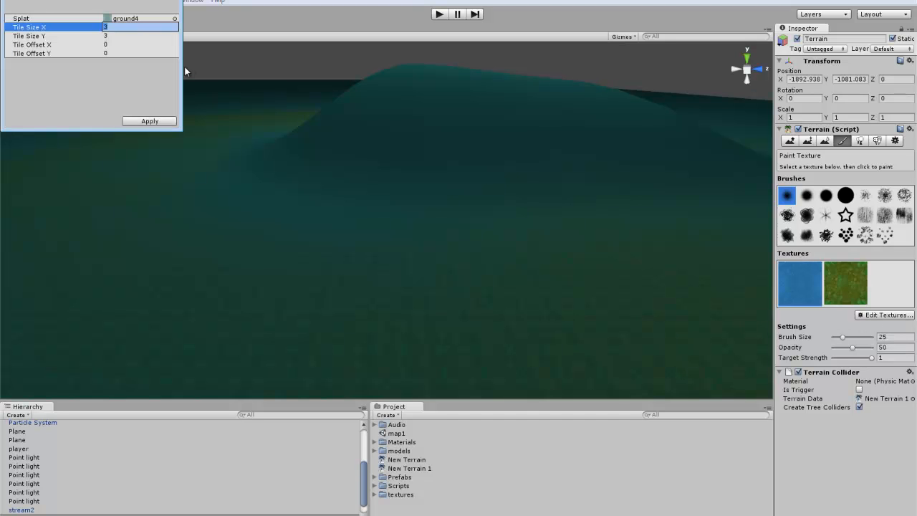
pyautogui.write('10')
pyautogui.press('Tab')
pyautogui.write('10')
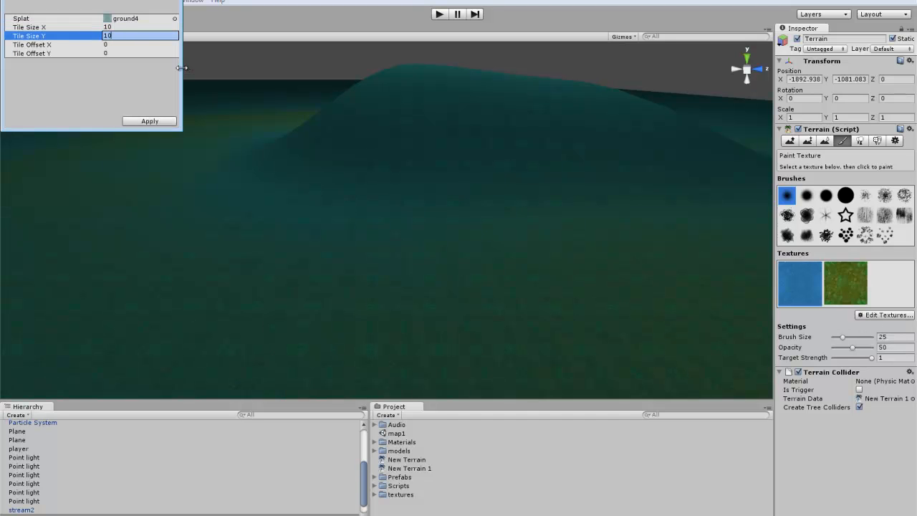
# - Enlarge the ground4 texture's tiling to 50 in both Tile Size X and Tile Size Y
pyautogui.click(118, 27)
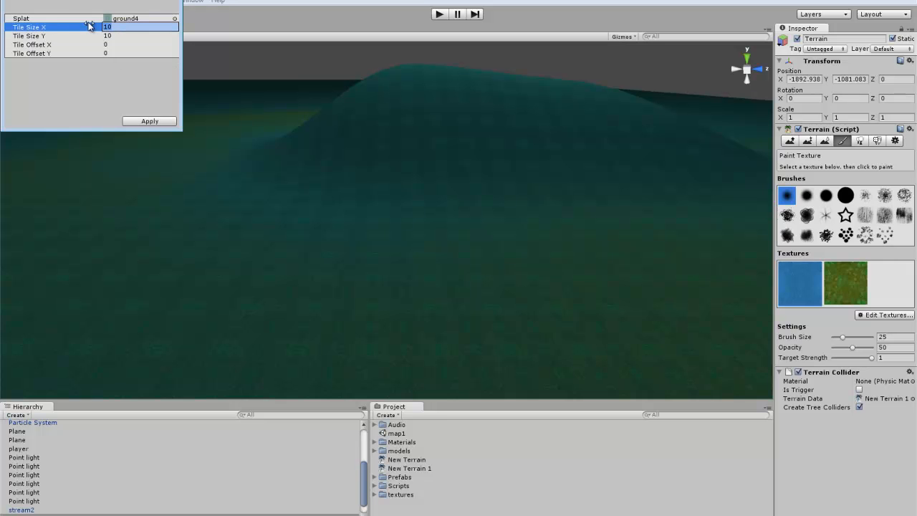
pyautogui.write('50')
pyautogui.press('Tab')
pyautogui.write('50')
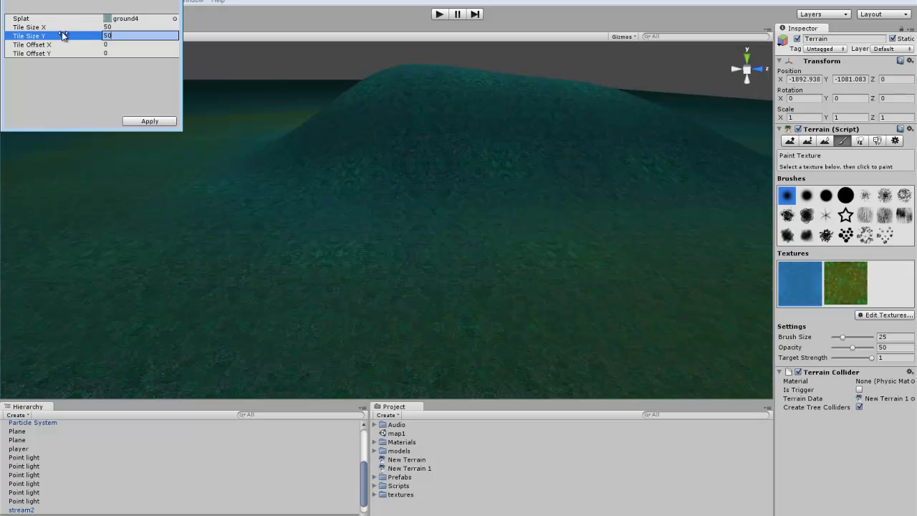
# - Set the ground4 texture's Tile Size X and Tile Size Y to 100 and apply the change
pyautogui.click(55, 27)
pyautogui.write('100')
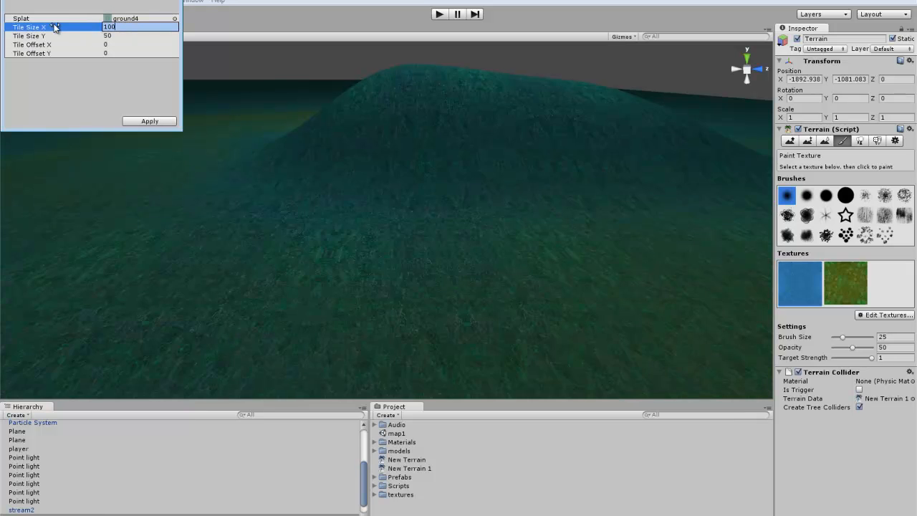
pyautogui.press('Tab')
pyautogui.write('100')
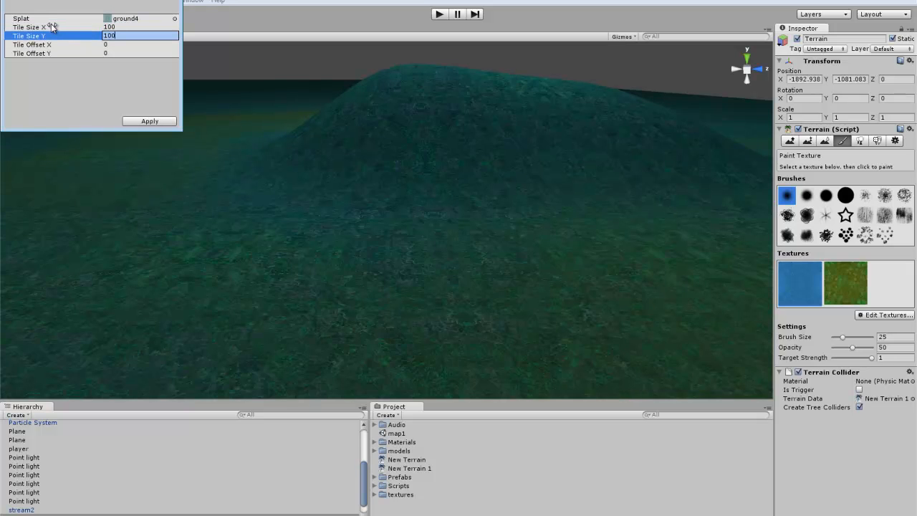
pyautogui.click(150, 122)
pyautogui.moveTo(271, 224); pyautogui.dragTo(440, 200, button='right')
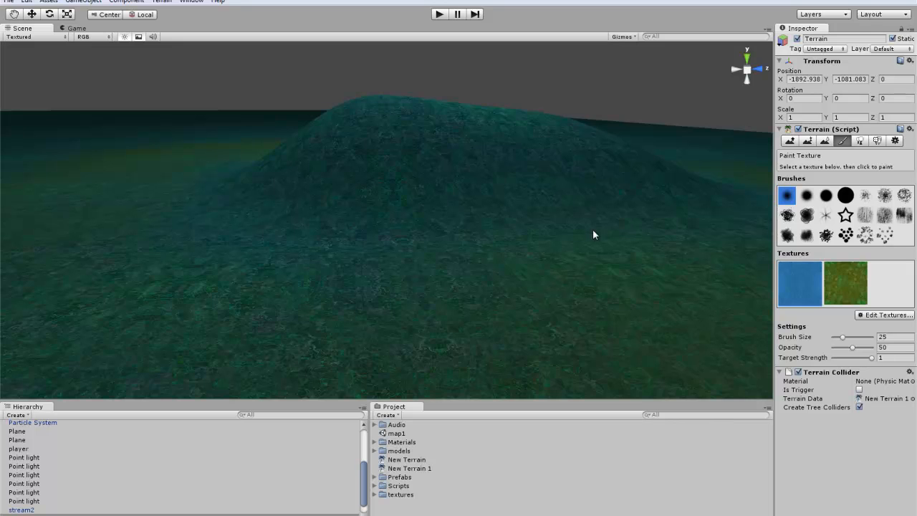
# - Paint ground3 over the ground in front of the hill and blend ground4 into it, lowering the opacity to 9
pyautogui.click(850, 274)
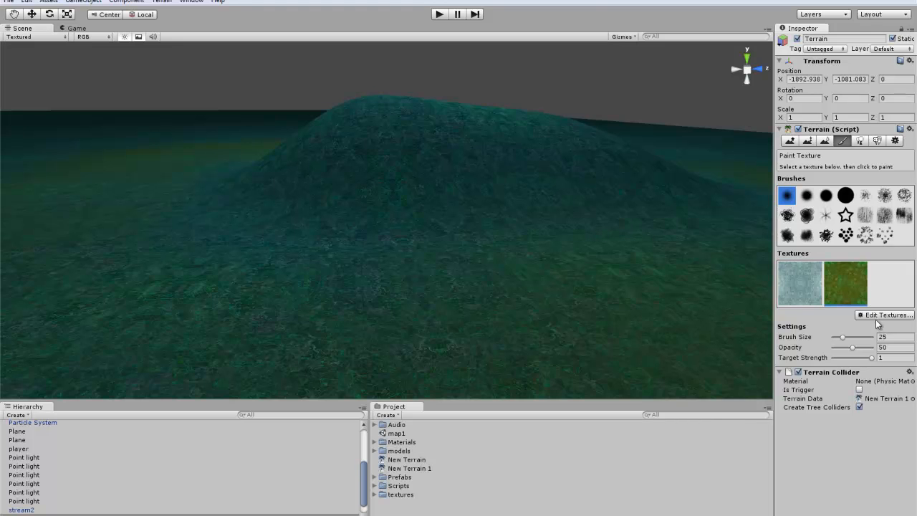
pyautogui.moveTo(473, 224); pyautogui.dragTo(415, 260, button='right')
pyautogui.moveTo(416, 260)
pyautogui.mouseDown()
pyautogui.moveTo(331, 206)
pyautogui.moveTo(419, 258)
pyautogui.mouseUp()
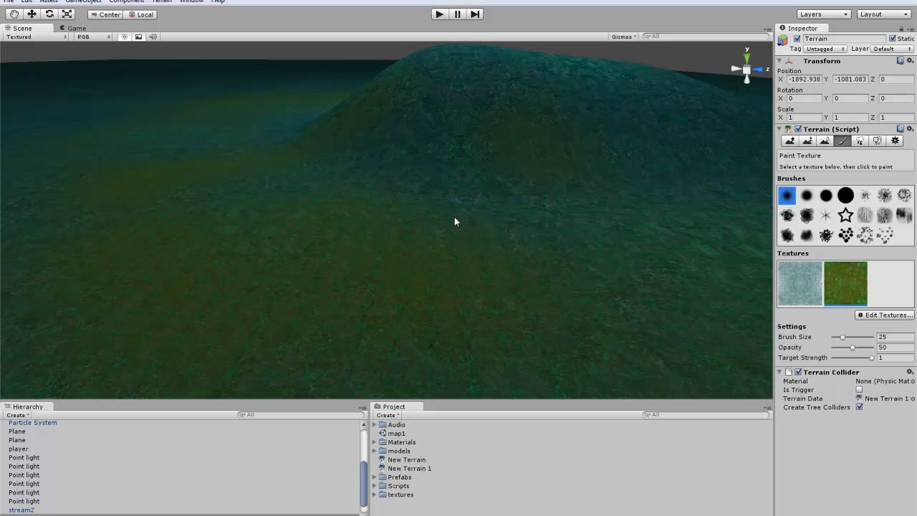
pyautogui.click(811, 280)
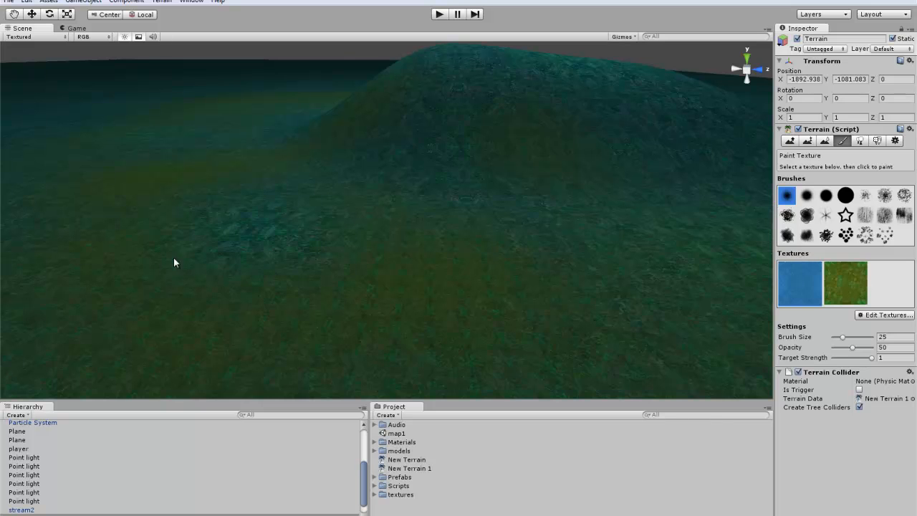
pyautogui.moveTo(852, 346); pyautogui.dragTo(836, 346)
# - Edit the ground3 terrain texture and set its Tile Size X and Tile Size Y to 50
pyautogui.click(837, 272)
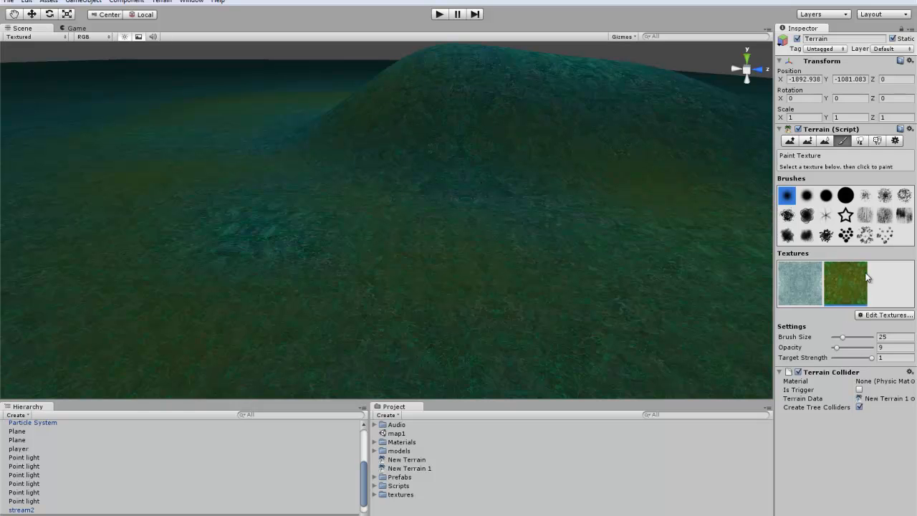
pyautogui.click(877, 316)
pyautogui.click(859, 330)
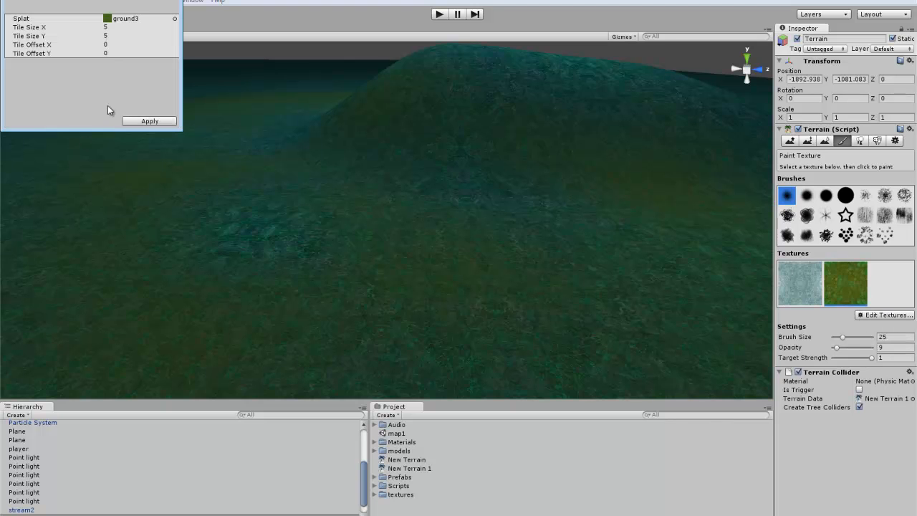
pyautogui.click(102, 27)
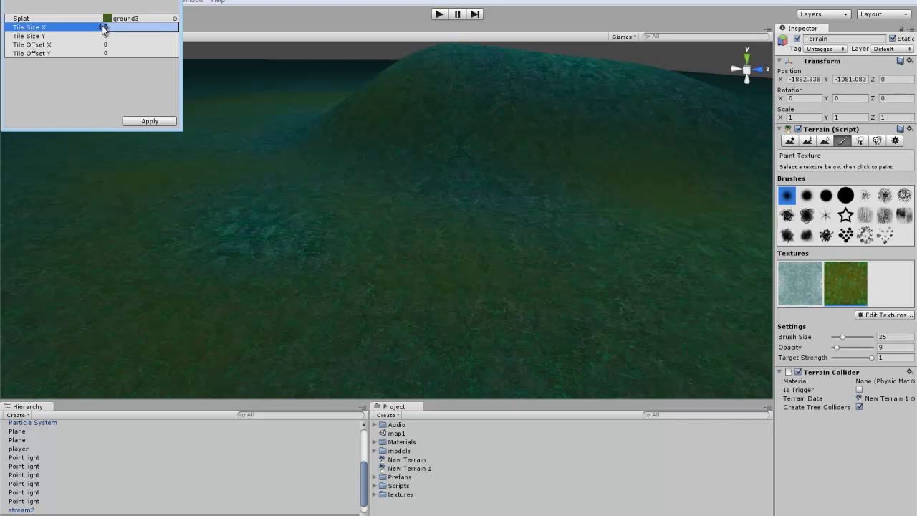
pyautogui.write('10')
pyautogui.press('Tab')
pyautogui.write('10')
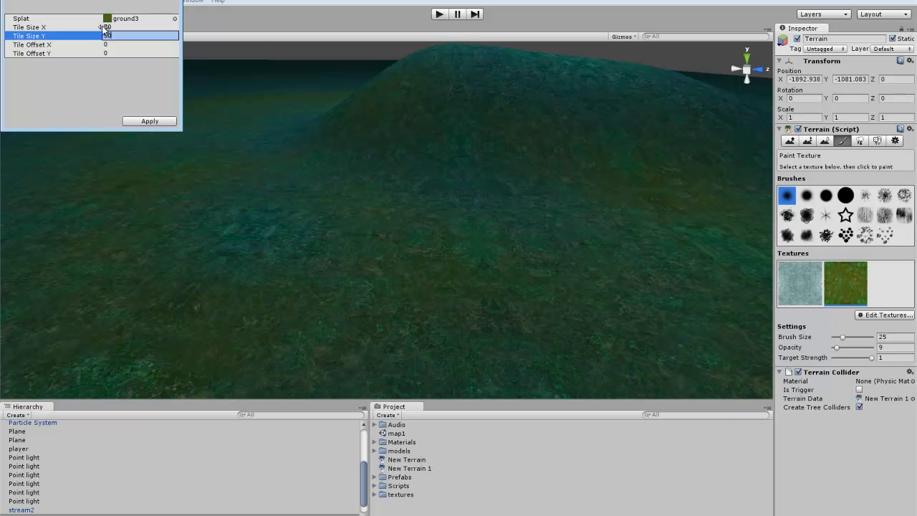
# - Reduce the ground3 texture's Tile Size X and Tile Size Y to 30 and apply the change
pyautogui.click(88, 28)
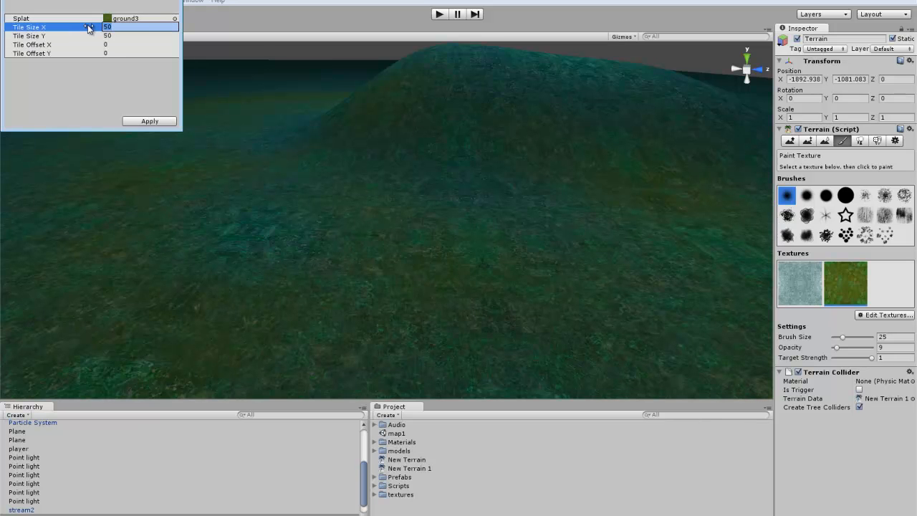
pyautogui.write('30')
pyautogui.press('Tab')
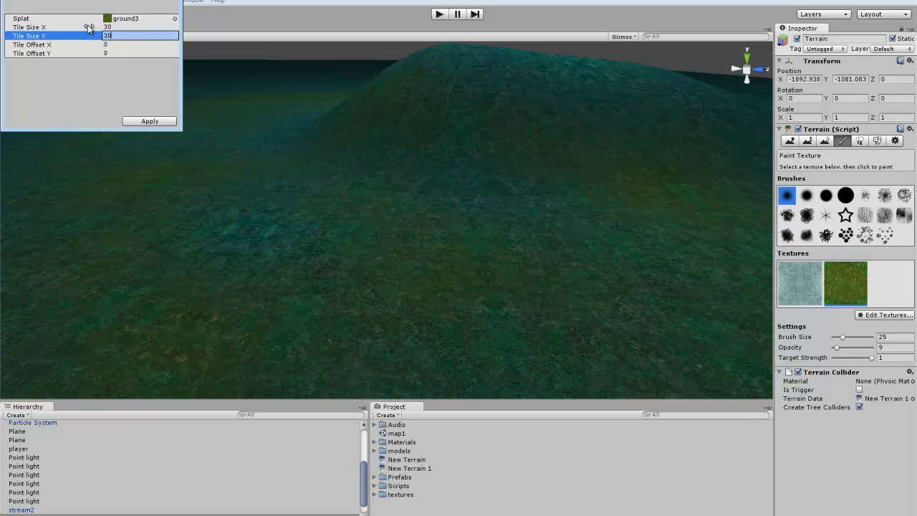
pyautogui.click(151, 121)
pyautogui.moveTo(351, 140)
pyautogui.mouseDown(button='right')
pyautogui.moveTo(382, 266)
pyautogui.moveTo(369, 127)
pyautogui.moveTo(143, 178)
pyautogui.moveTo(432, 145)
pyautogui.moveTo(741, 179)
pyautogui.mouseUp(button='right')
pyautogui.hotkey('shift', 'w')
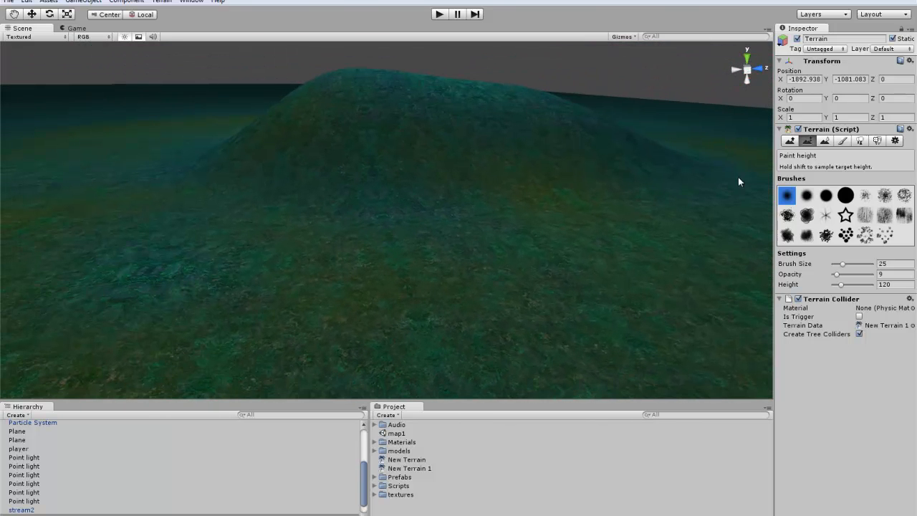
pyautogui.click(843, 140)
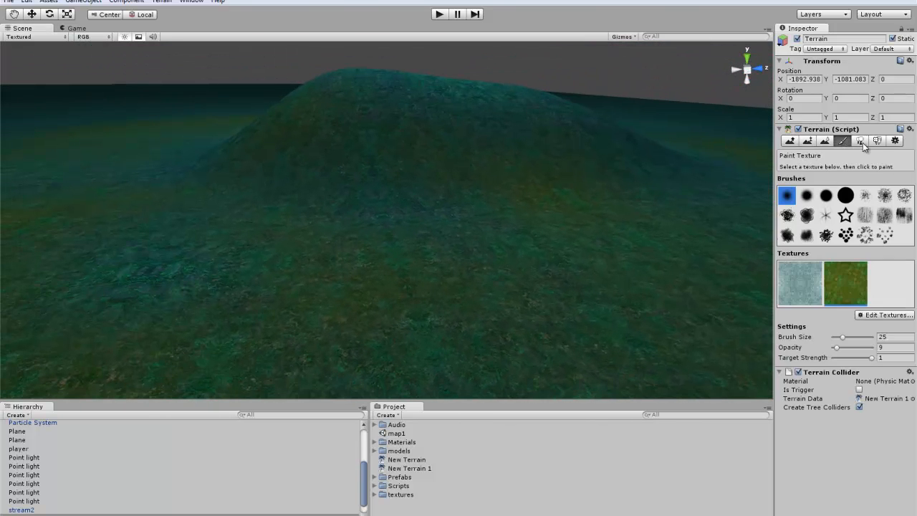
# - Add the spell1 model as a tree type for the terrain's Place Trees tool
pyautogui.click(861, 141)
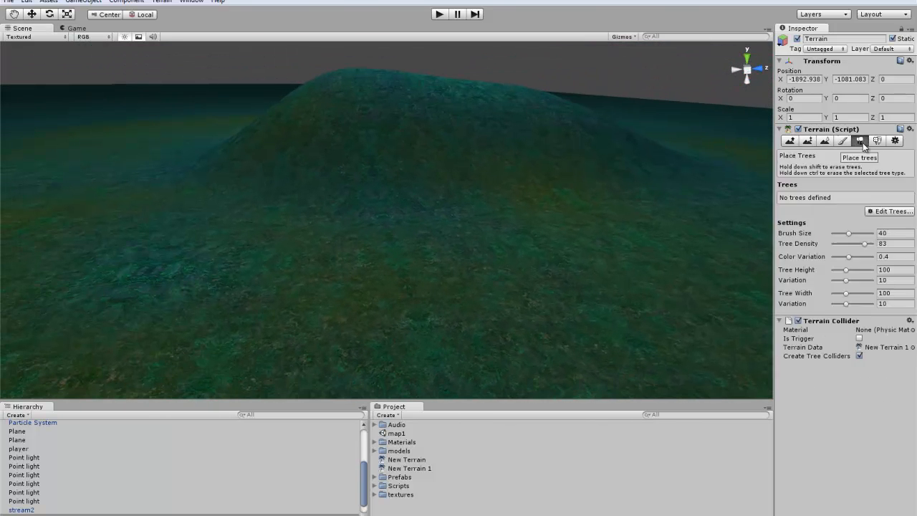
pyautogui.click(895, 212)
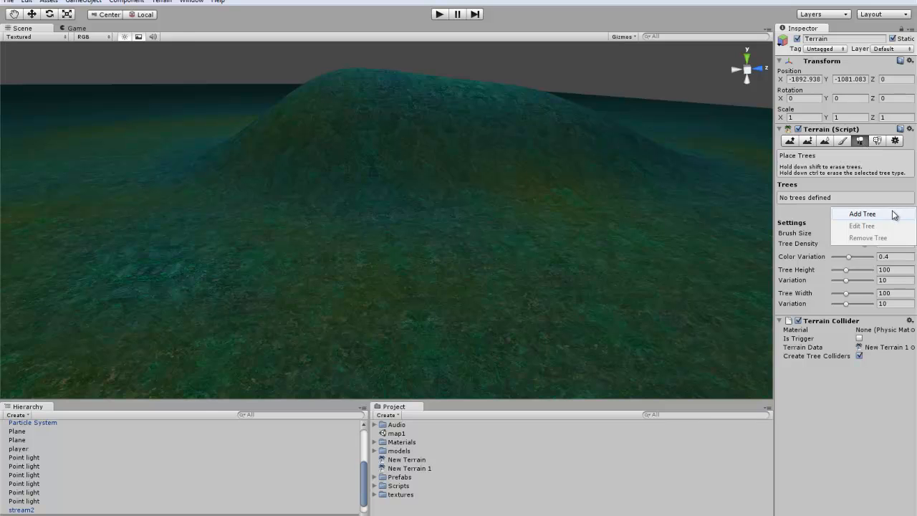
pyautogui.click(892, 215)
pyautogui.click(174, 19)
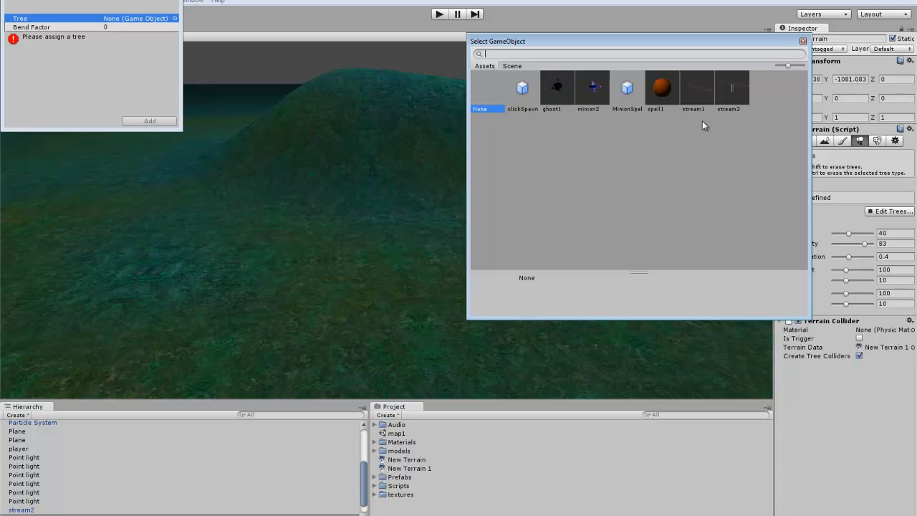
pyautogui.click(664, 95)
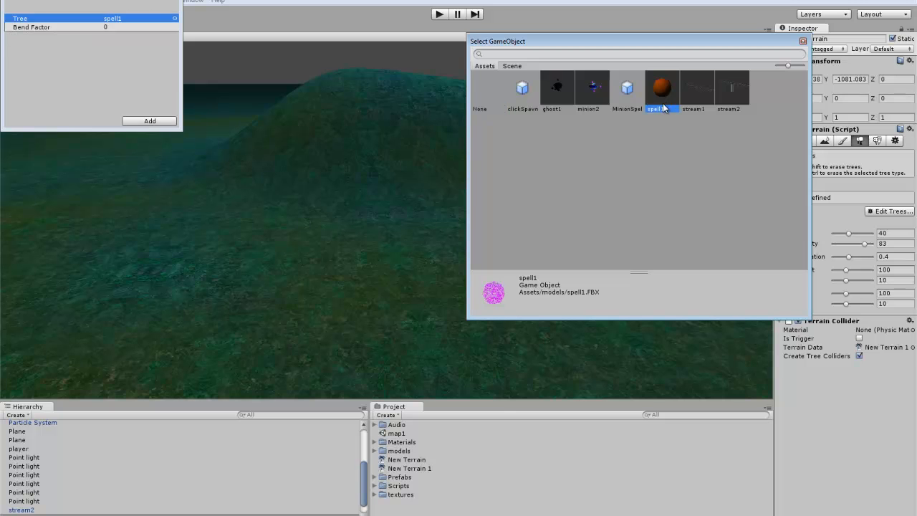
pyautogui.click(154, 122)
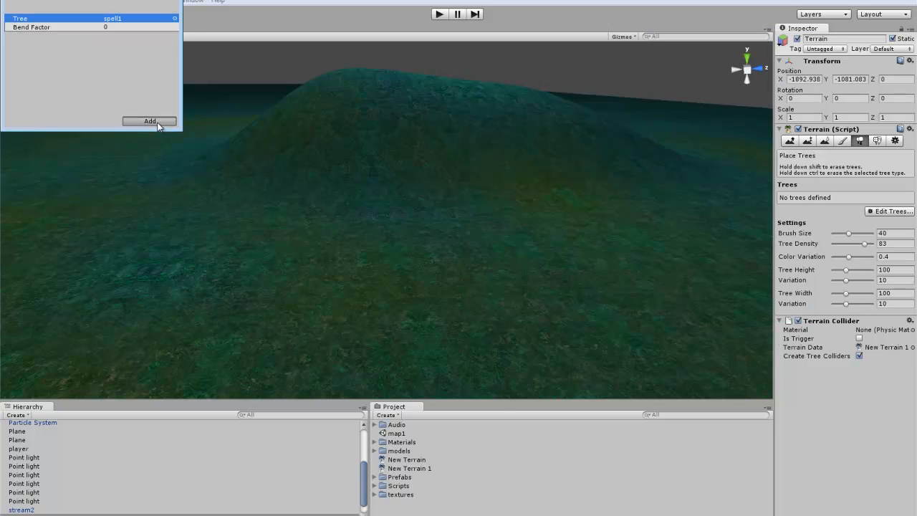
# - Scatter spell1 trees over the ground in front of the hill
pyautogui.click(454, 298)
pyautogui.moveTo(454, 299)
pyautogui.mouseDown(button='right')
pyautogui.moveTo(474, 320)
pyautogui.moveTo(473, 358)
pyautogui.moveTo(456, 367)
pyautogui.moveTo(442, 342)
pyautogui.moveTo(428, 233)
pyautogui.moveTo(361, 229)
pyautogui.mouseUp(button='right')
pyautogui.moveTo(386, 215); pyautogui.dragTo(224, 241, button='right')
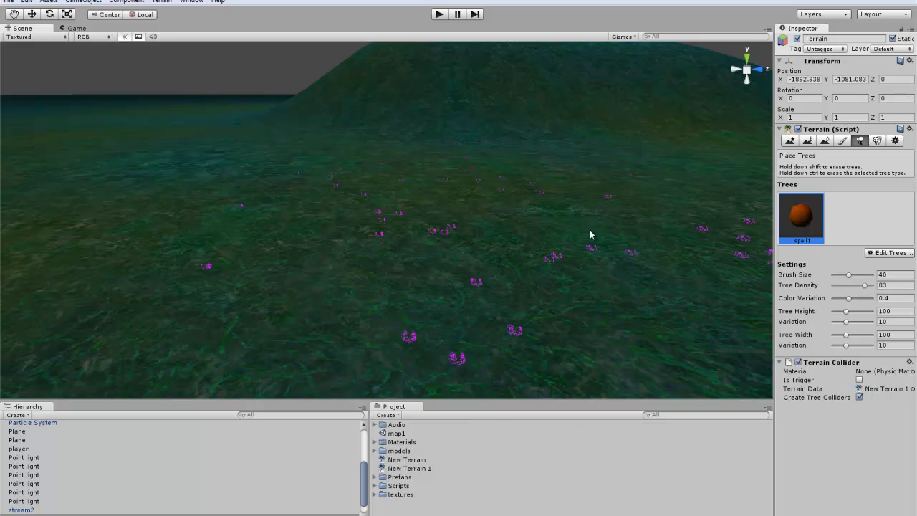
pyautogui.moveTo(479, 179); pyautogui.dragTo(258, 170, button='right')
pyautogui.moveTo(259, 171); pyautogui.dragTo(292, 159)
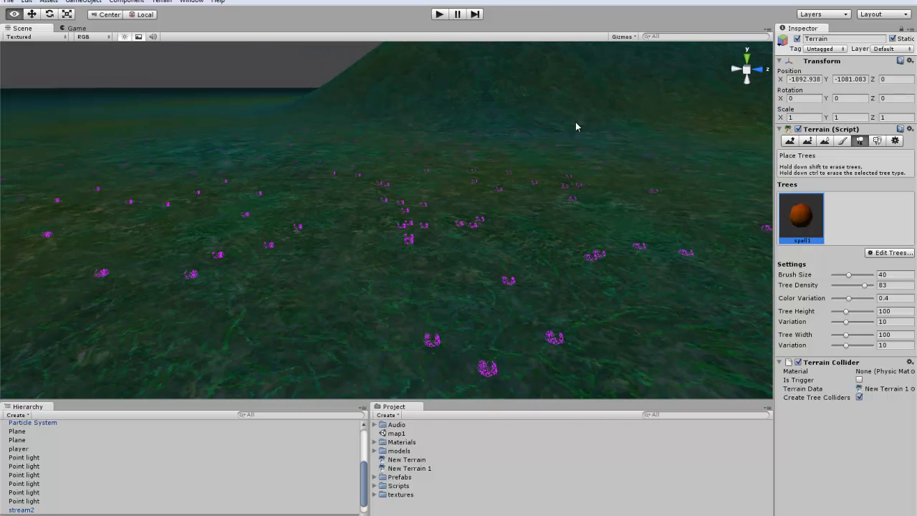